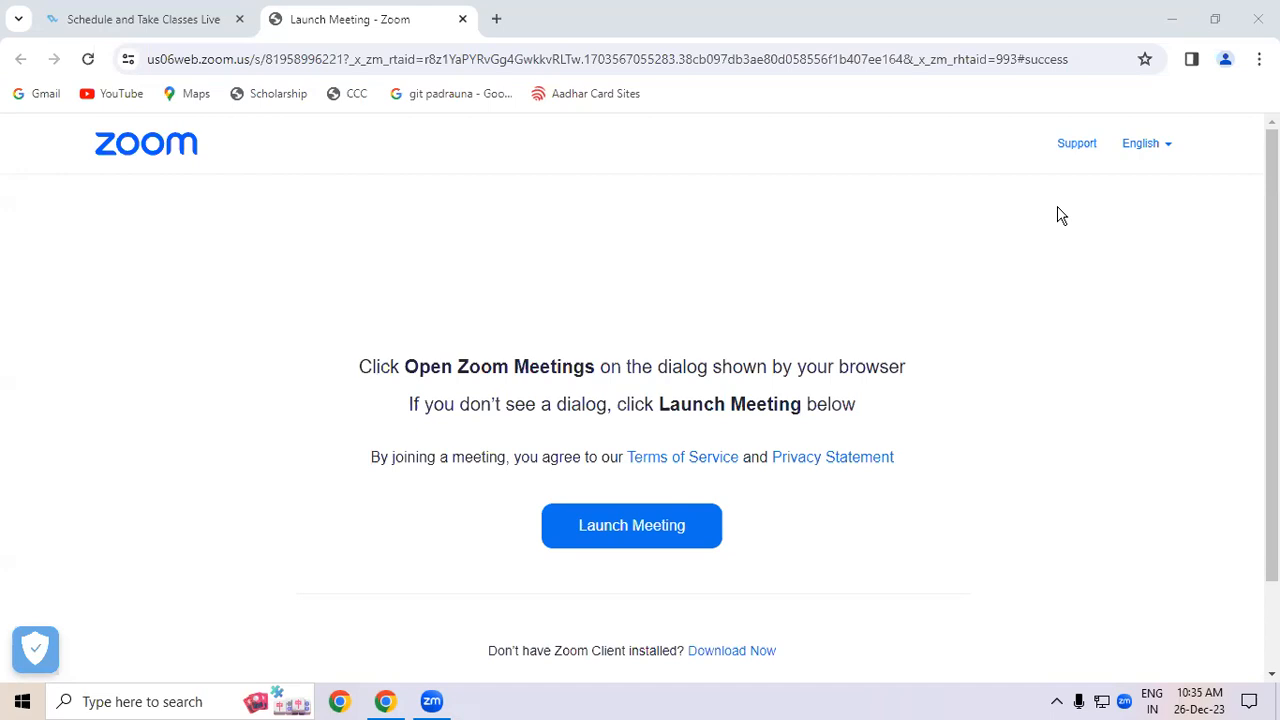
- Launch Notepad from the Run dialog with NOTEPAD, then close its window again
key(super+r)
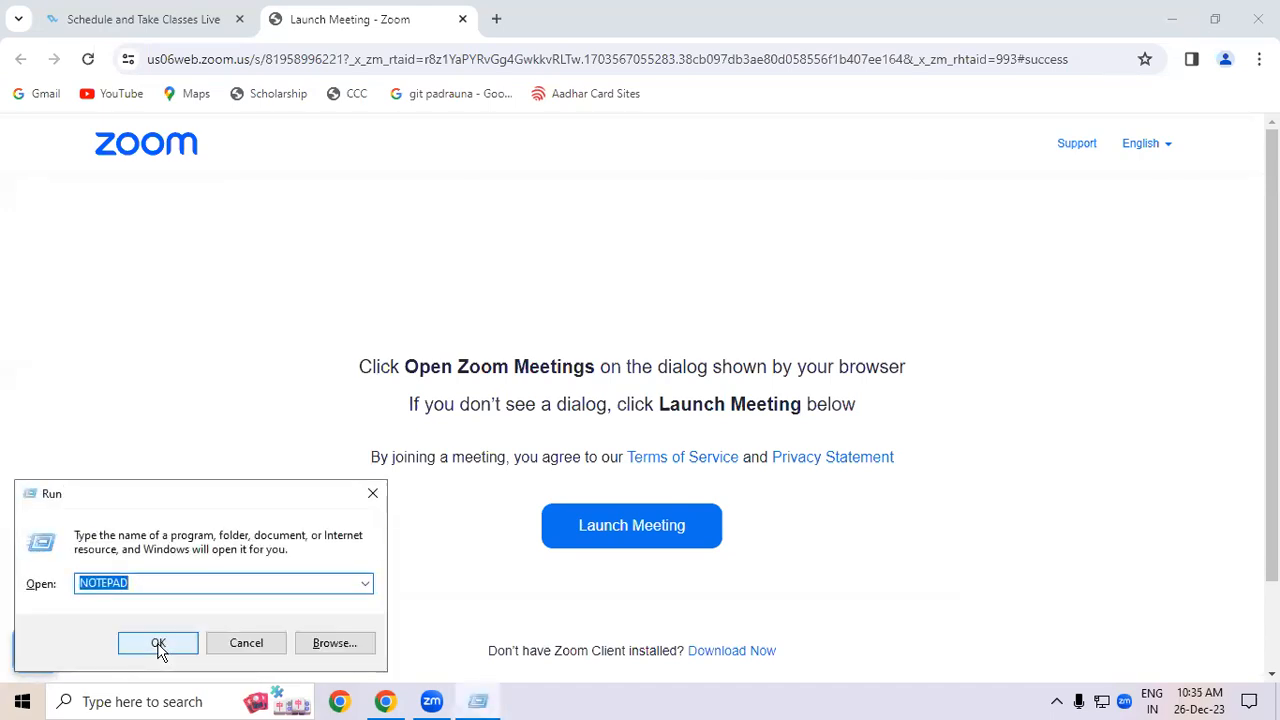
text(NOT)
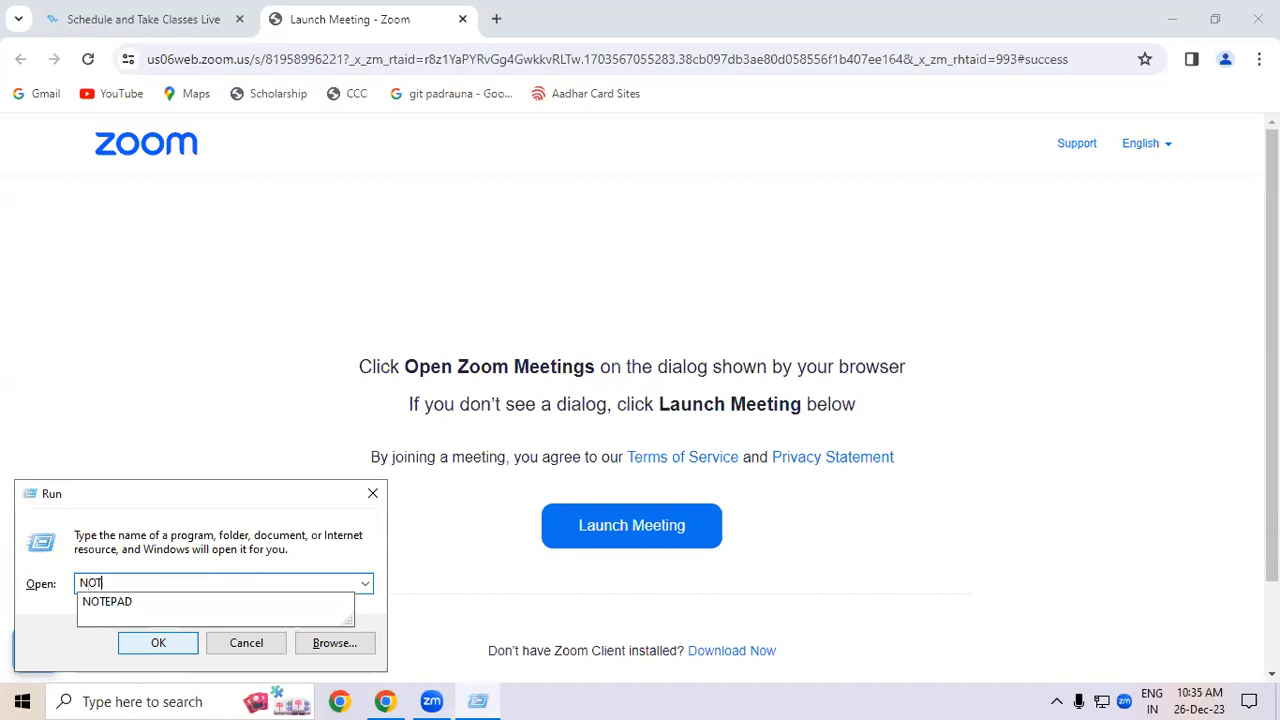
text(EPAD)
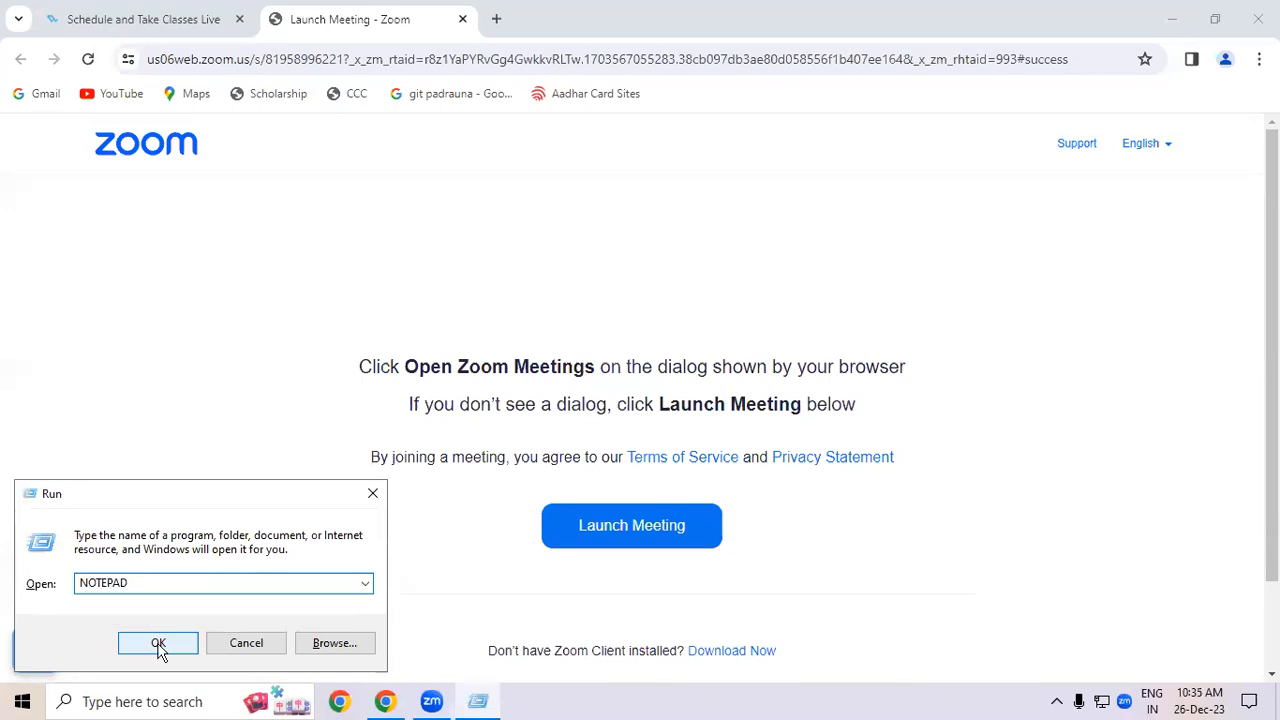
click(159, 647)
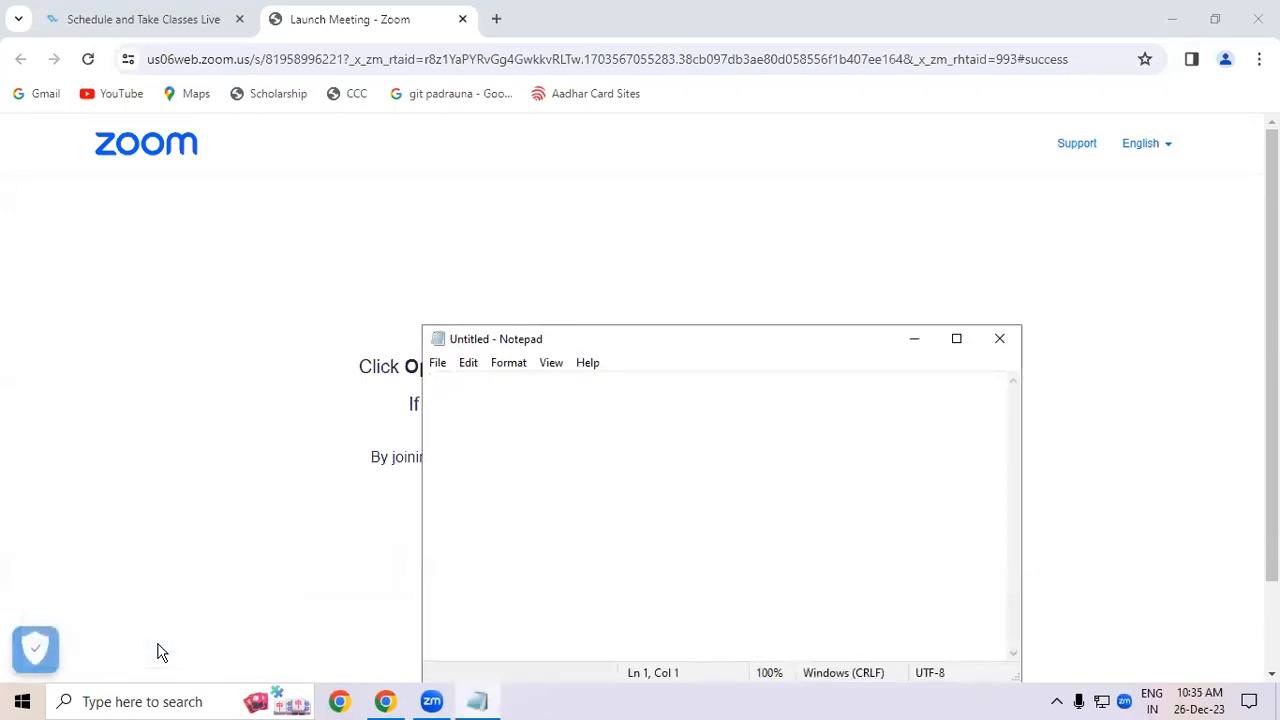
click(997, 346)
- Create a new text document on the desktop, open it in Notepad, and close it
click(1180, 18)
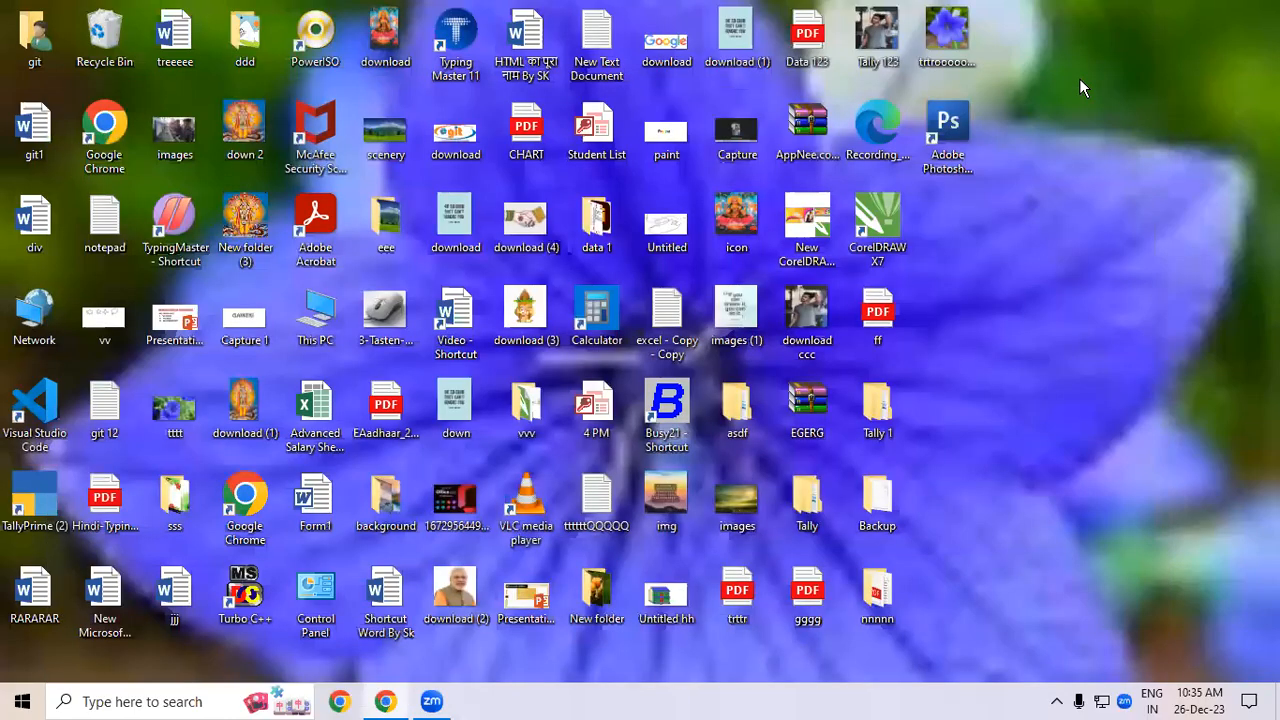
right_click(1080, 82)
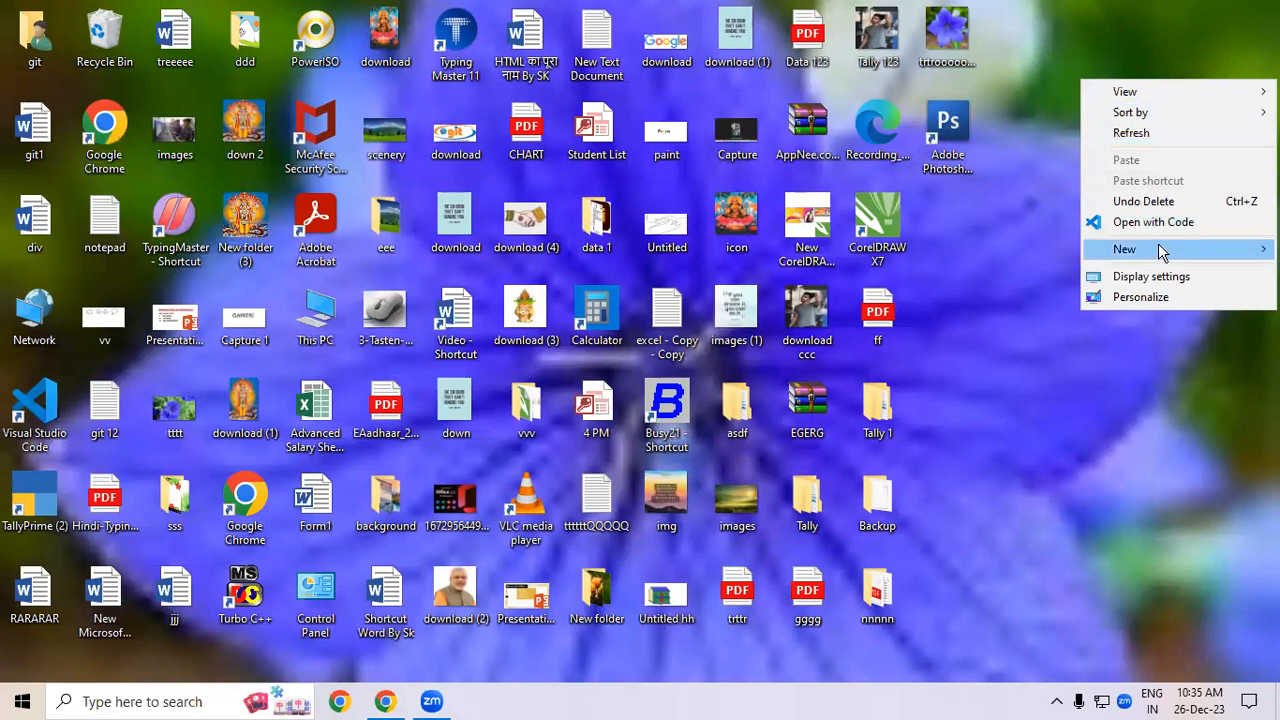
mouse_move(1159, 251)
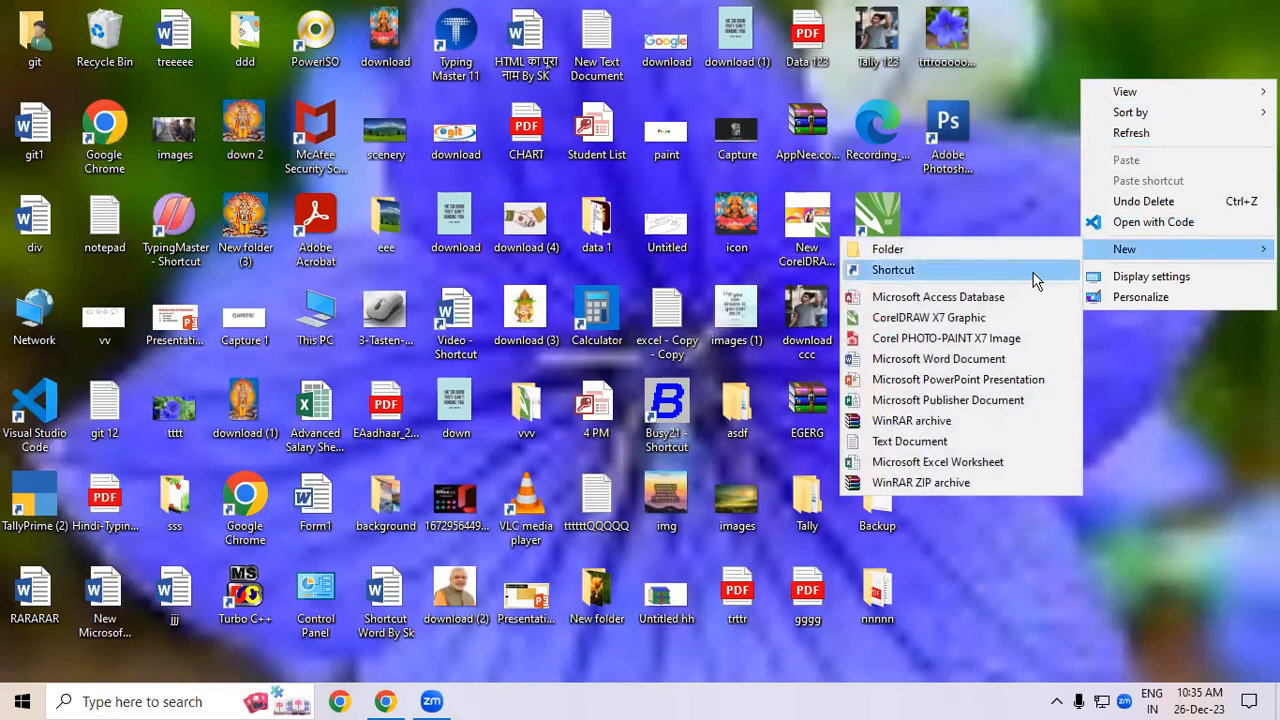
click(1005, 443)
double_click(971, 234)
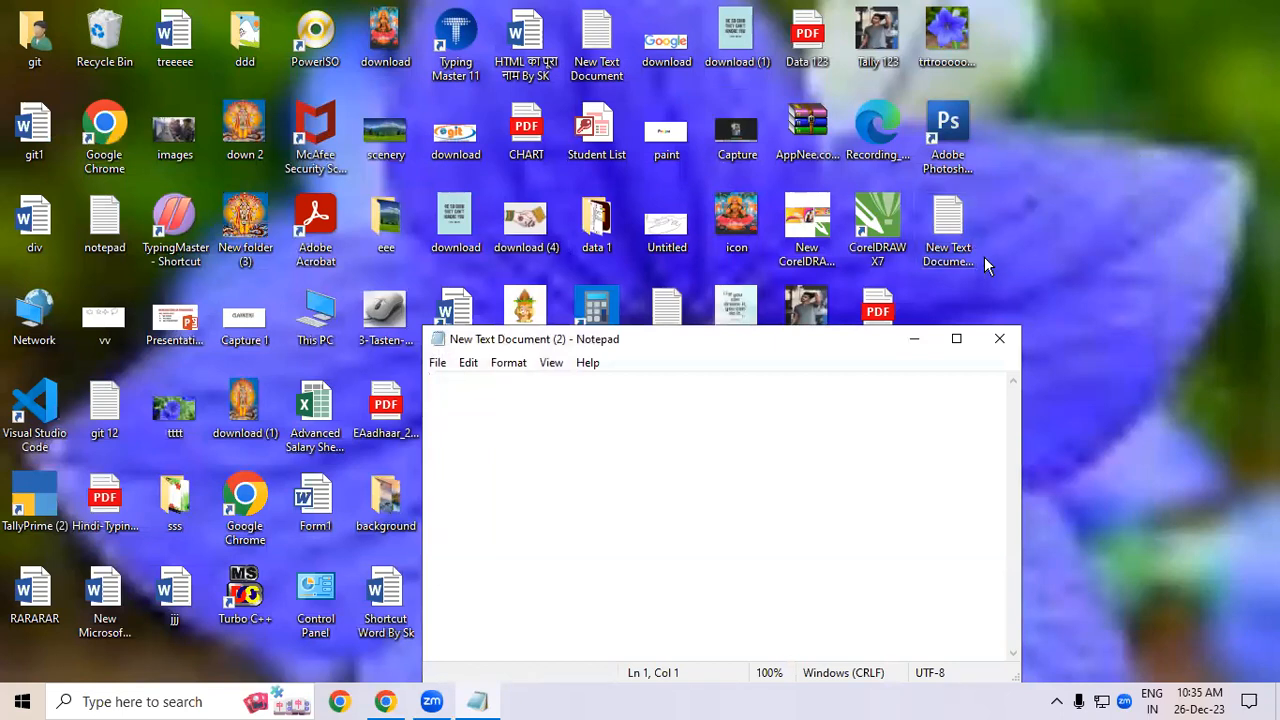
click(1000, 339)
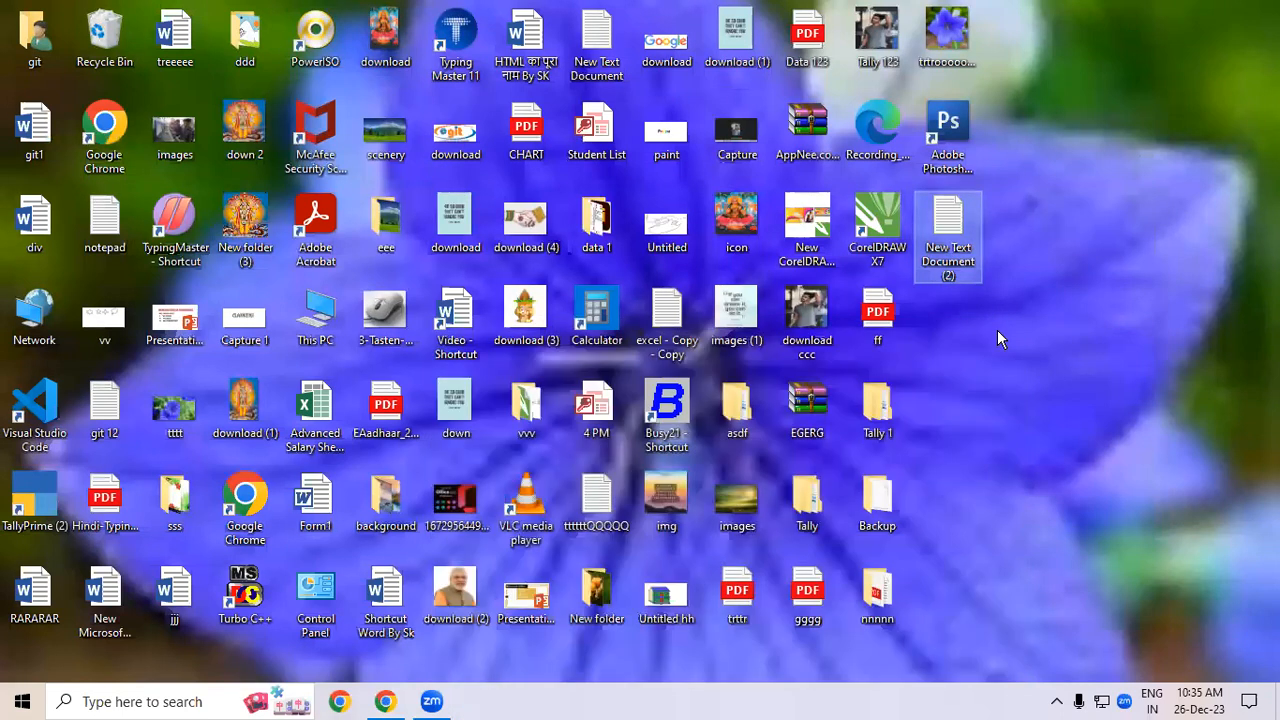
- Open Notepad through the Windows search and maximize its window
key(super+s)
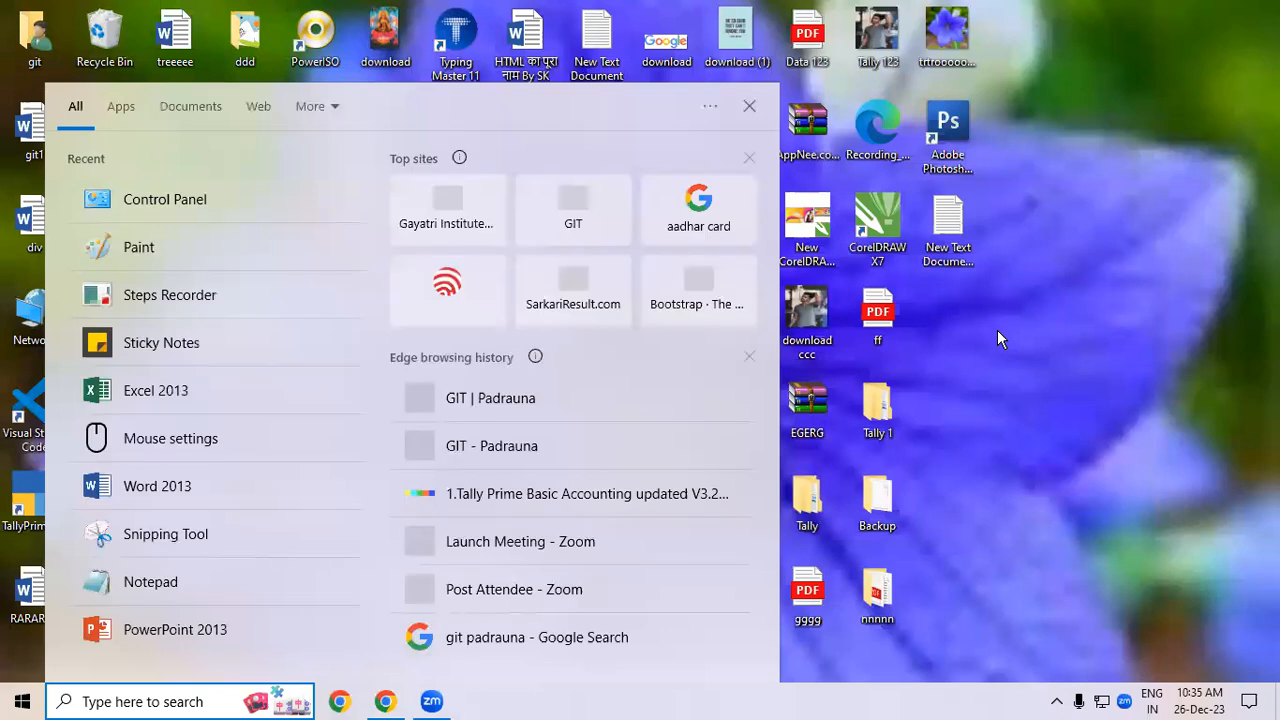
text(NOT)
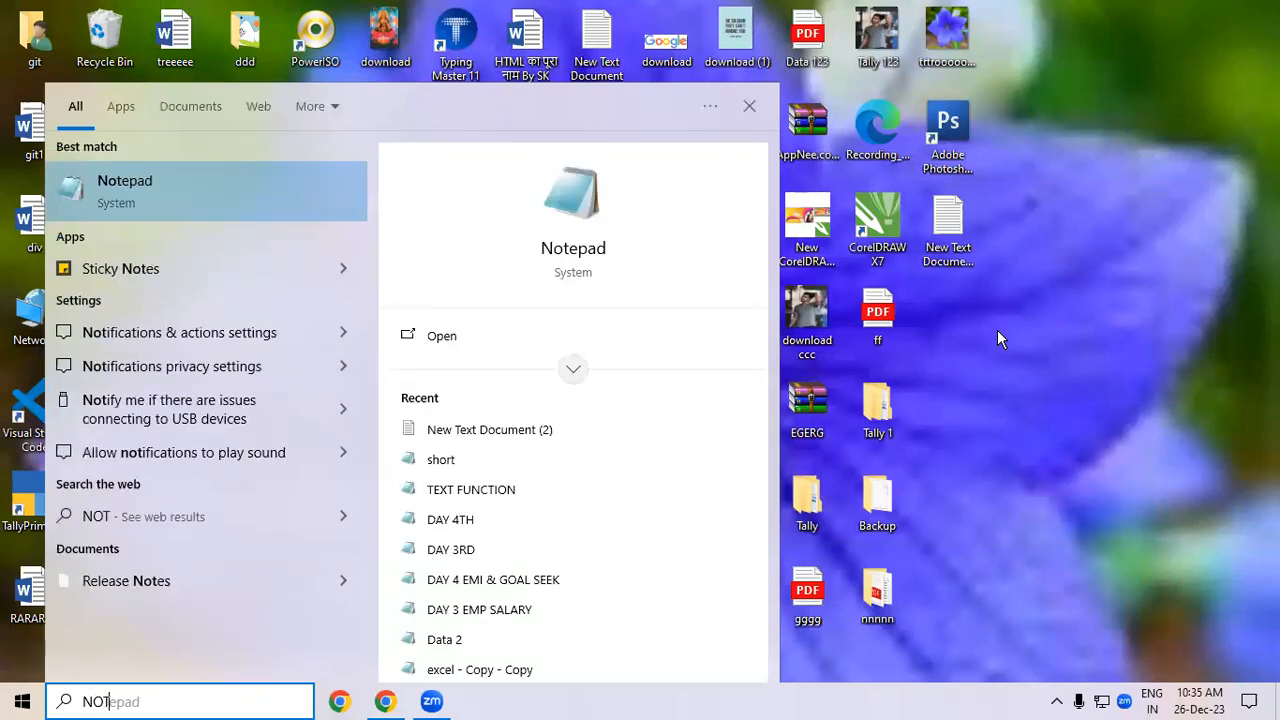
text(EPAD)
key(Return)
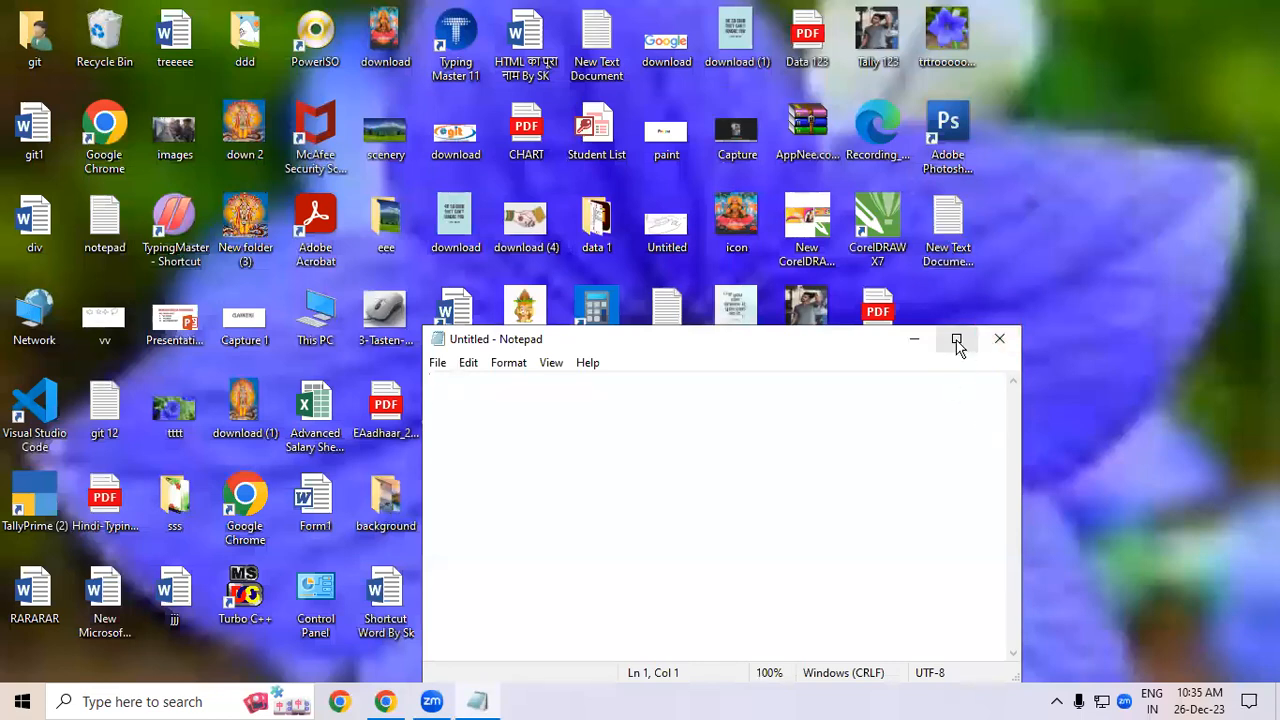
click(957, 340)
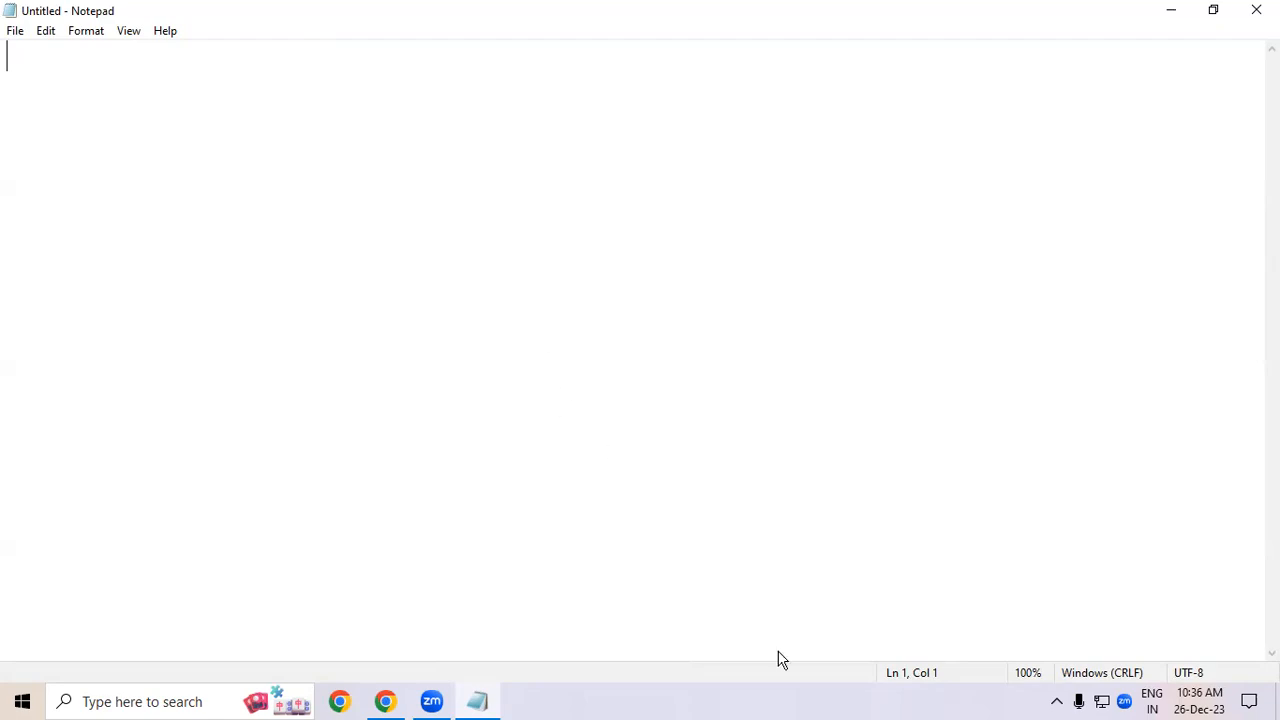
- Examine Notepad's title bar, menu bar, status bar and File menu
click(8, 116)
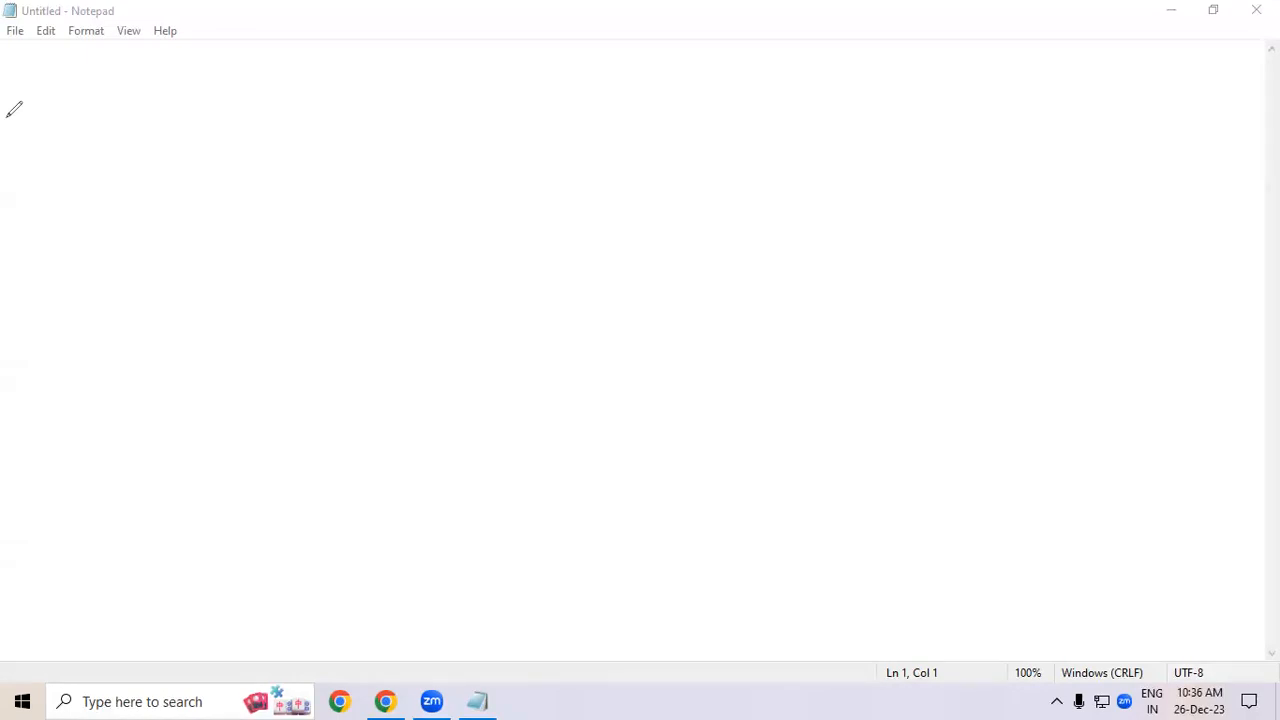
drag(10, 3, 1279, 20)
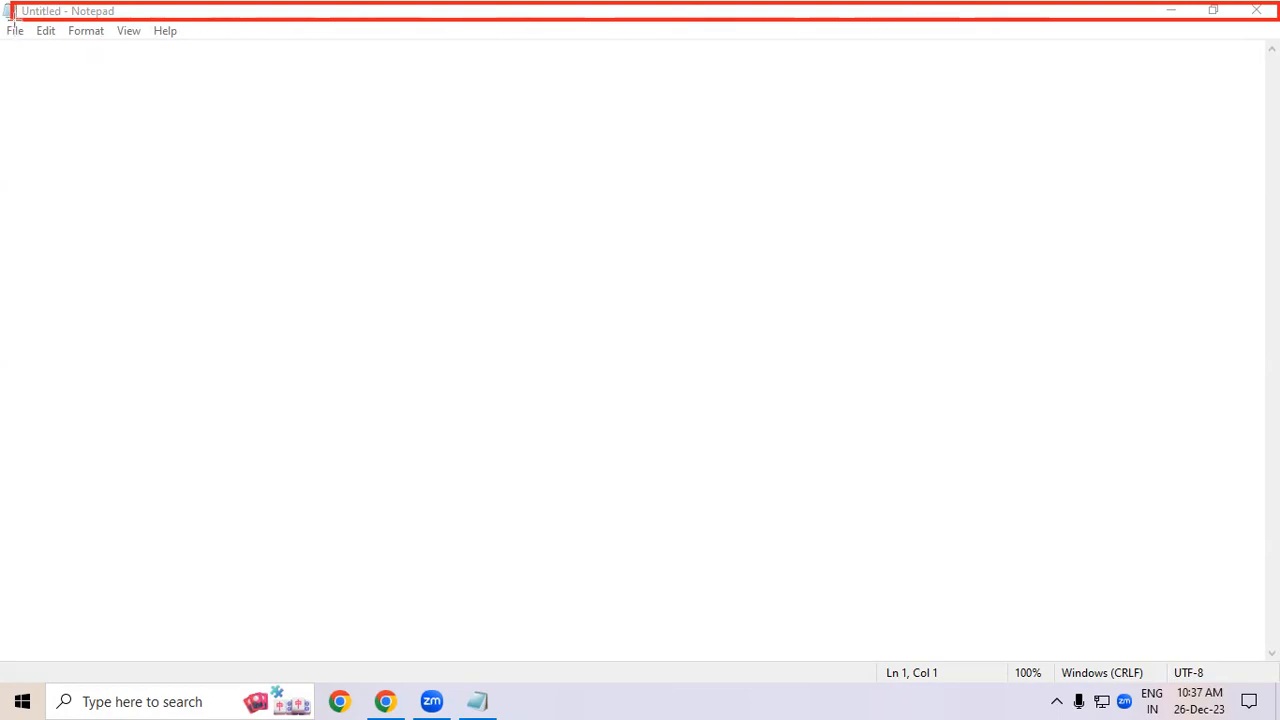
drag(6, 22, 206, 44)
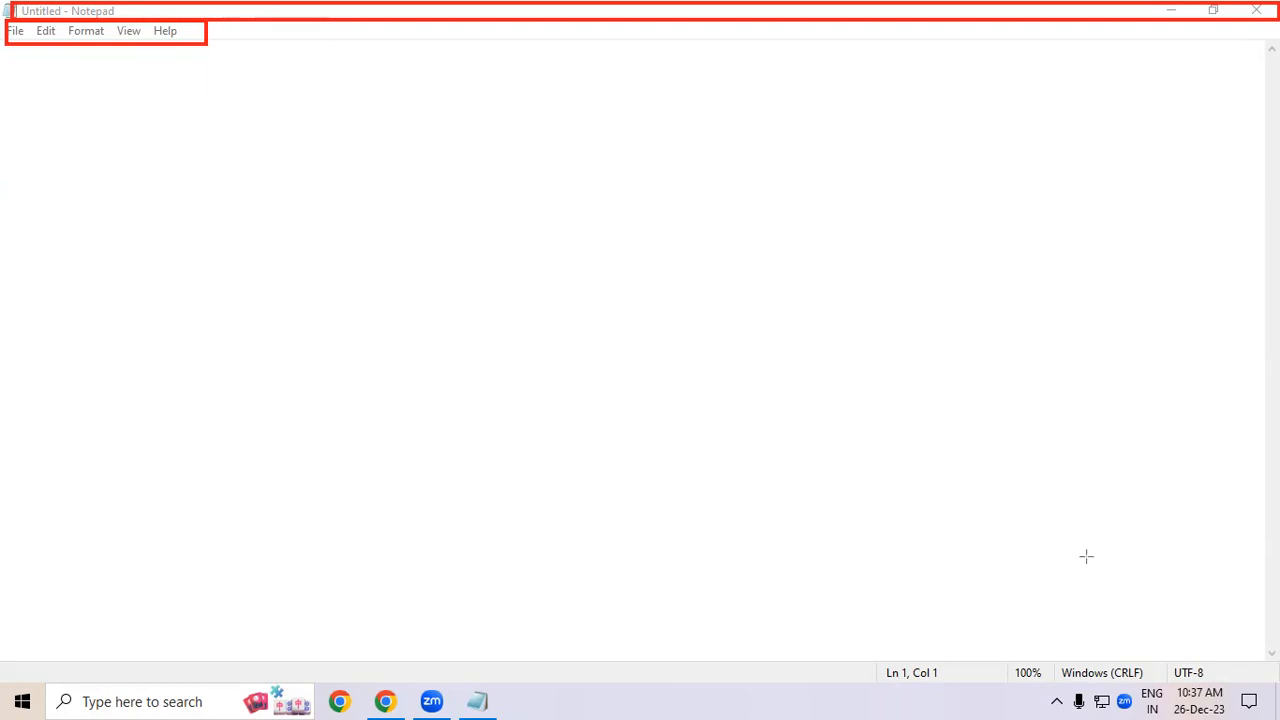
drag(748, 648, 1277, 688)
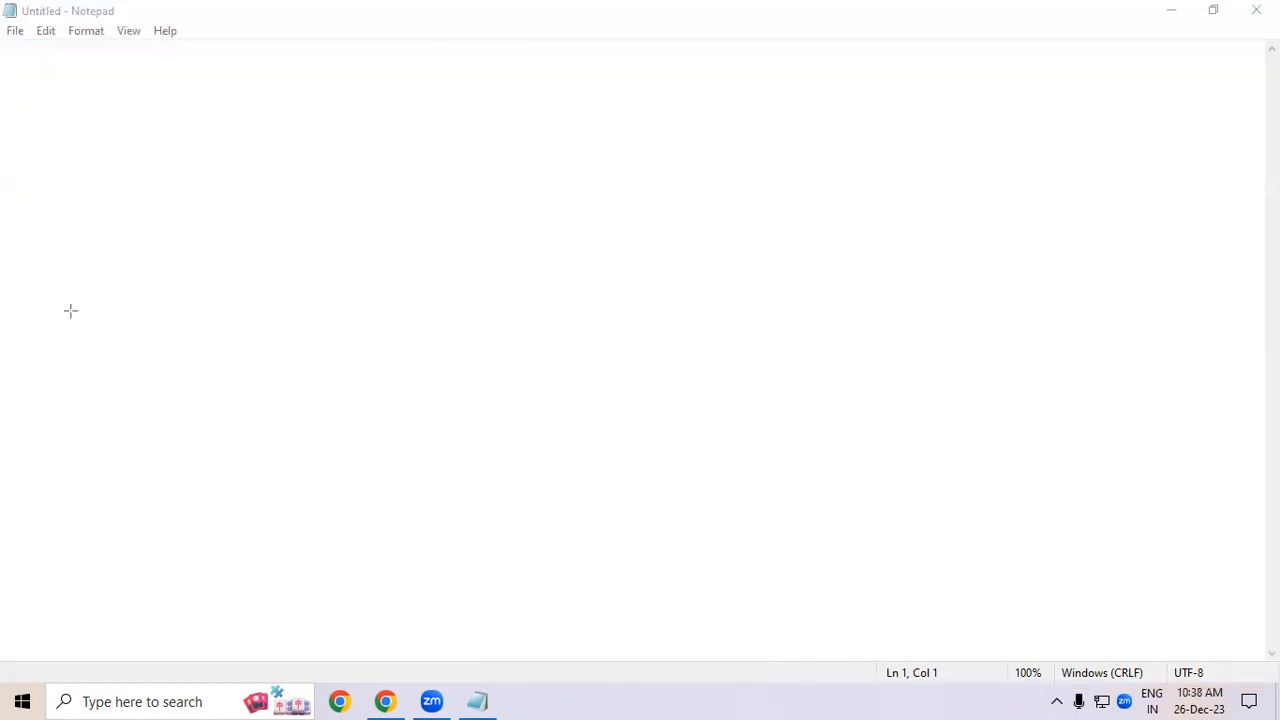
click(13, 33)
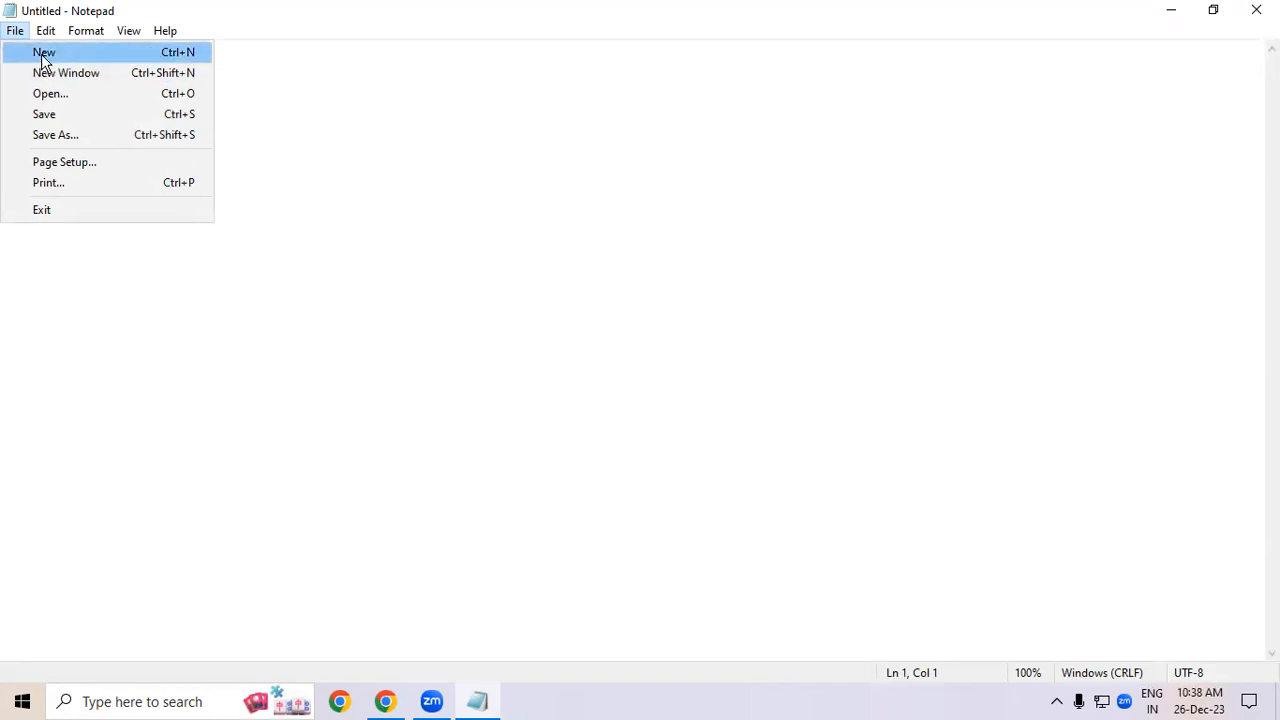
click(388, 205)
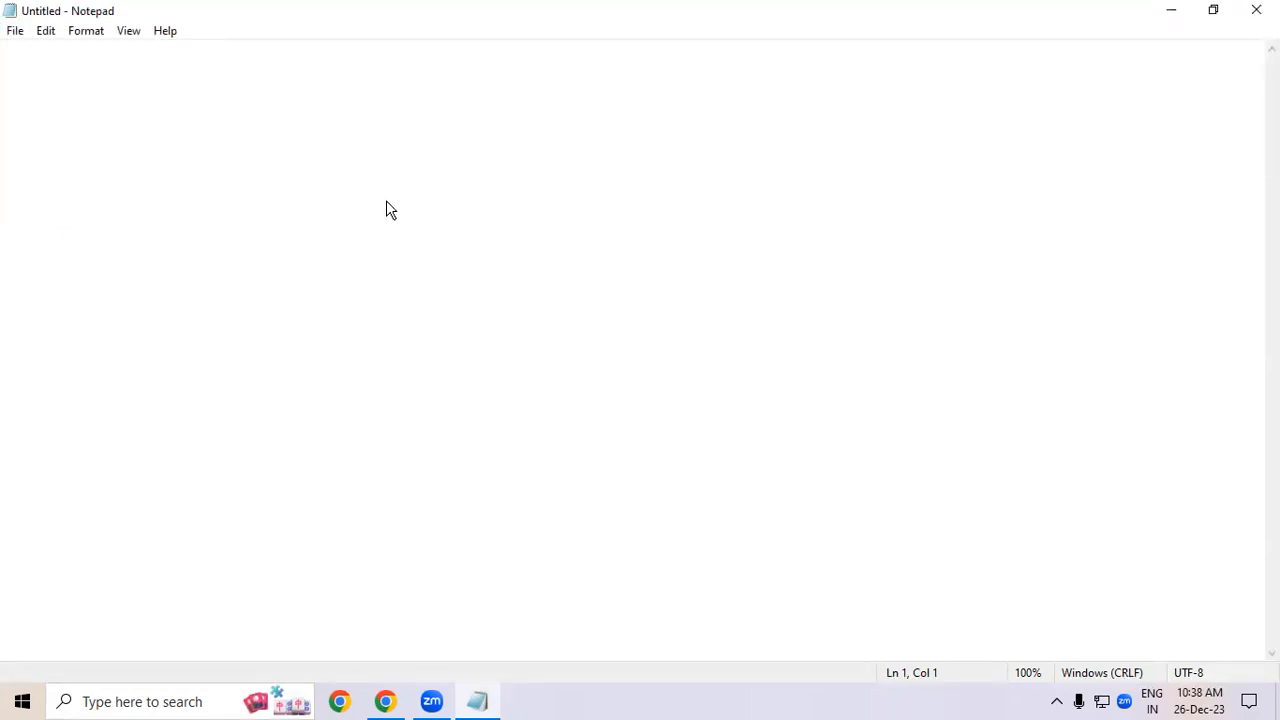
- Launch Word from the Run dialog and create a blank document
key(super+r)
text(w)
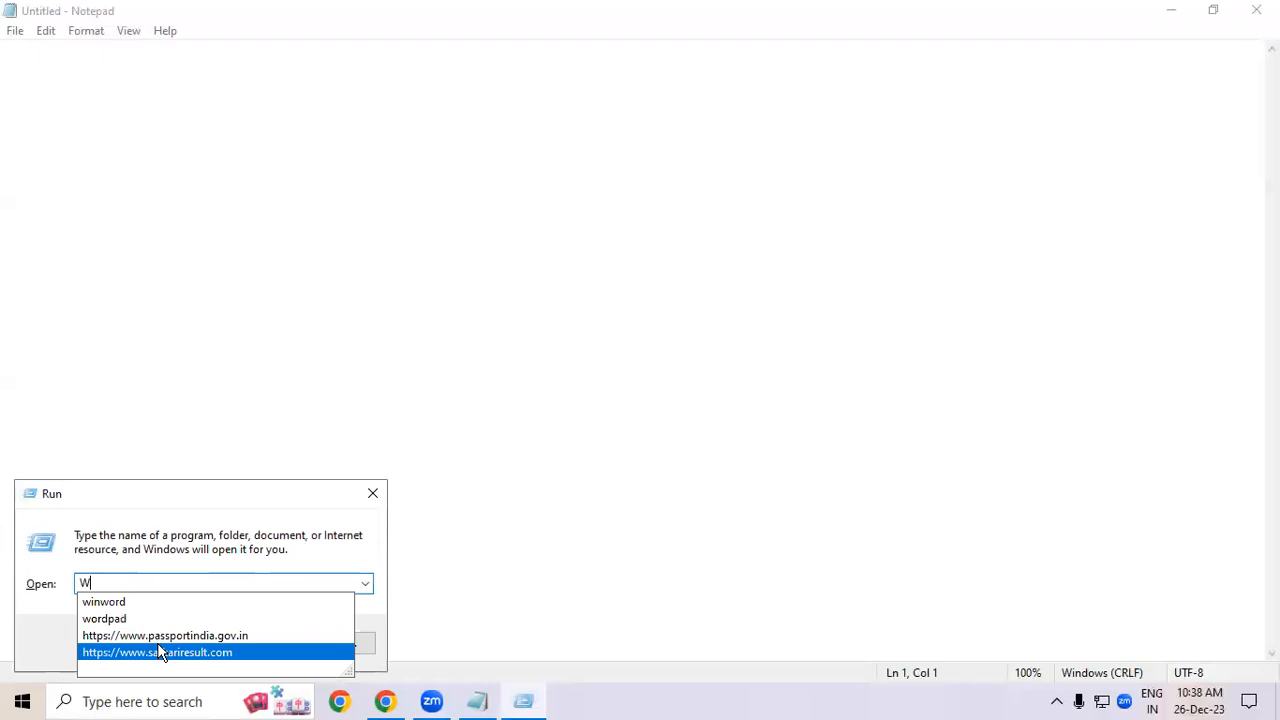
key(Down)
key(Down)
key(Up)
key(Return)
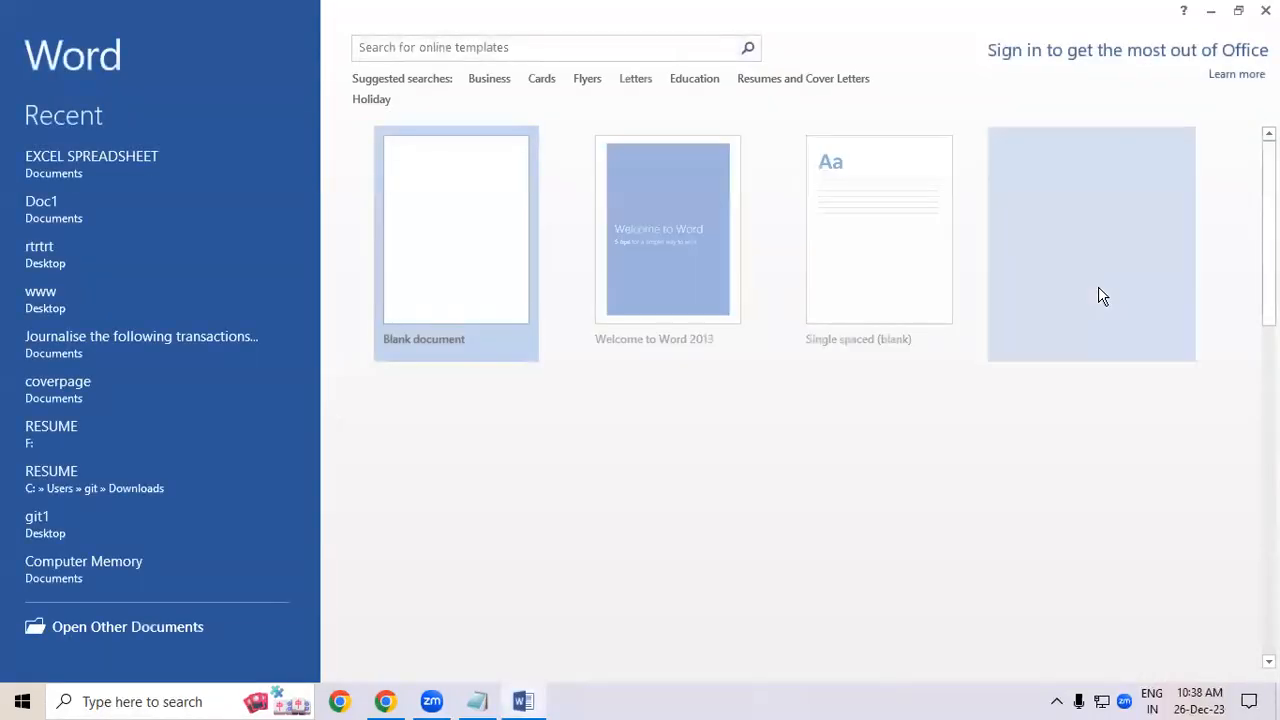
click(434, 277)
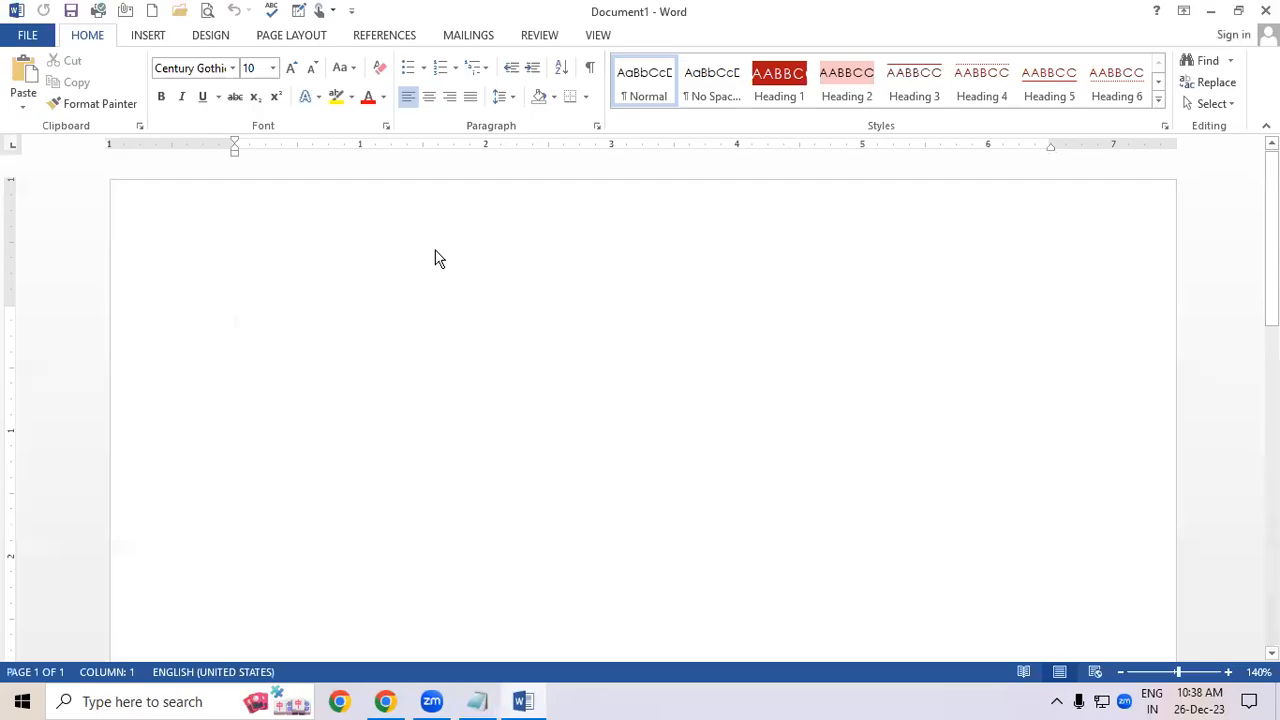
- Generate sample paragraphs in the Word document with =RAND()
text(=RAN)
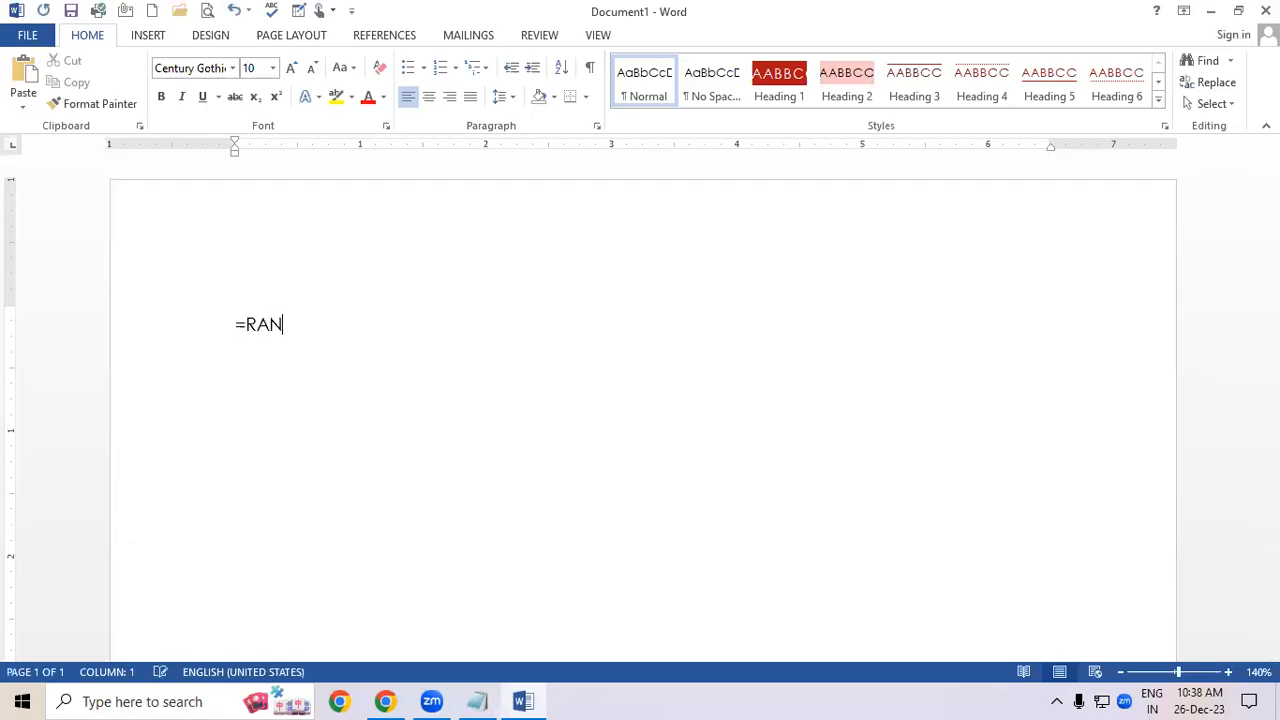
text(D())
key(Return)
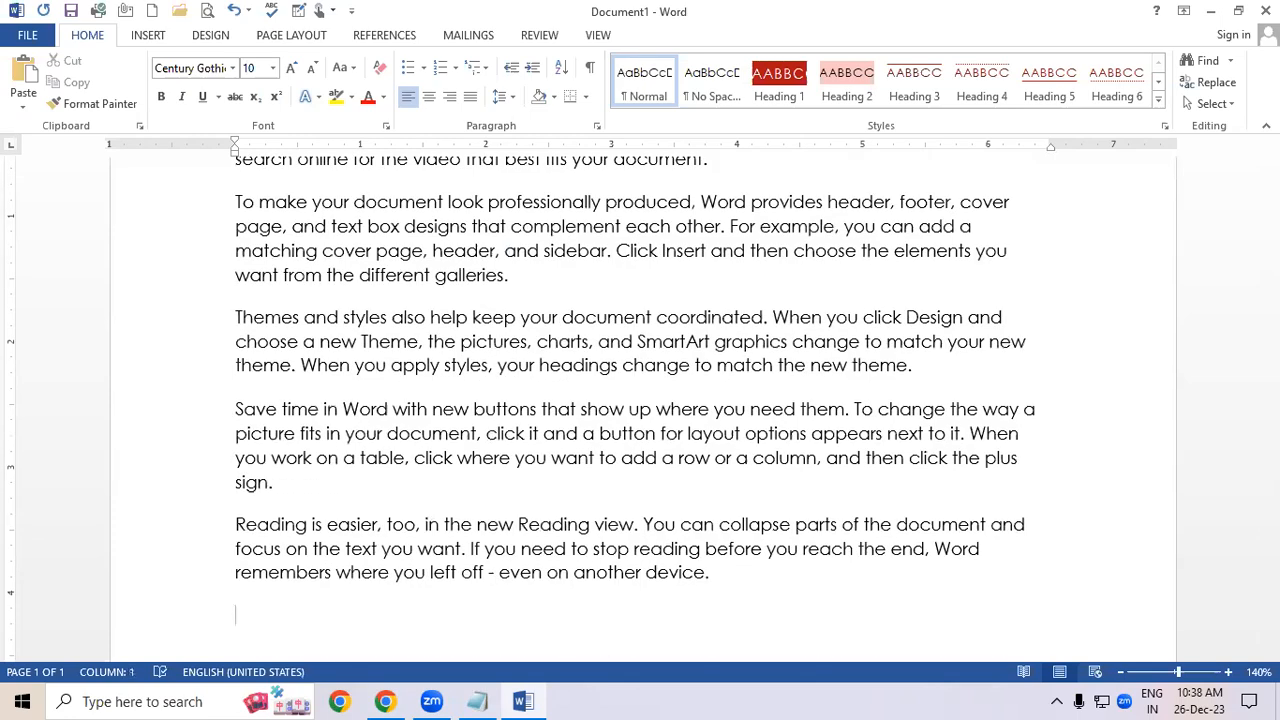
- Select all the generated text in Word and paste it into the Notepad window
key(ctrl+a)
key(ctrl+c)
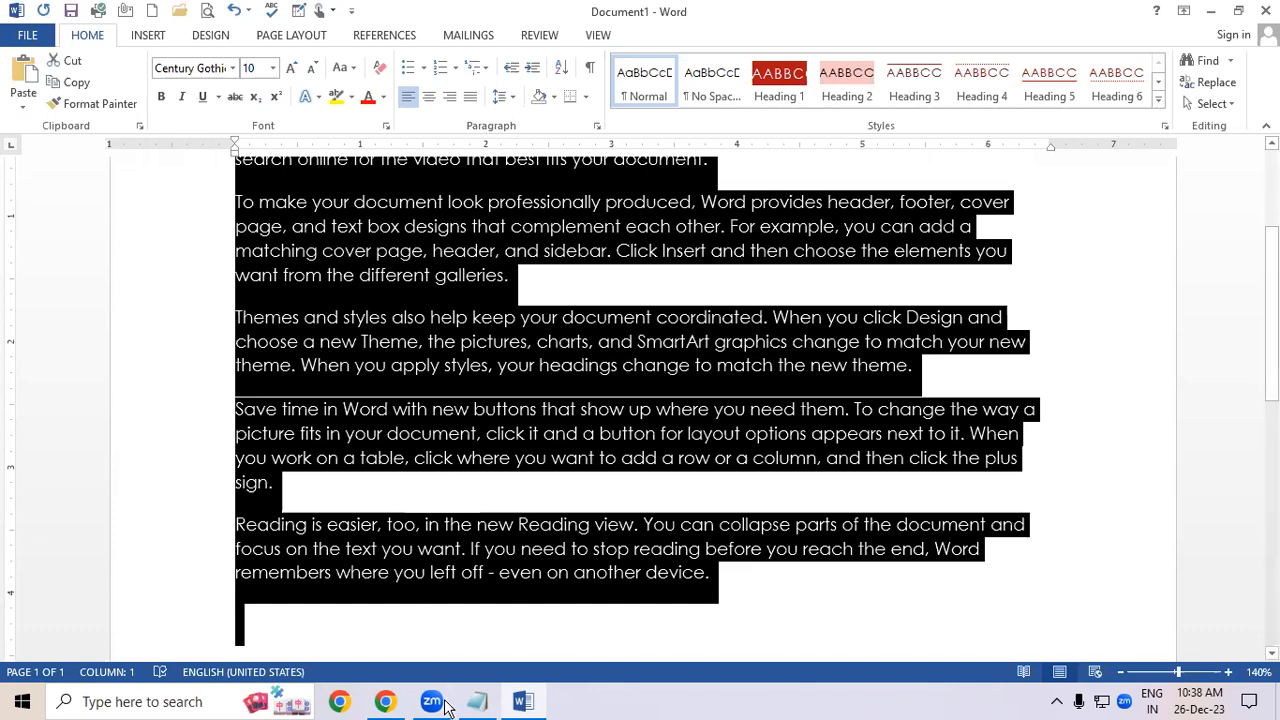
click(476, 701)
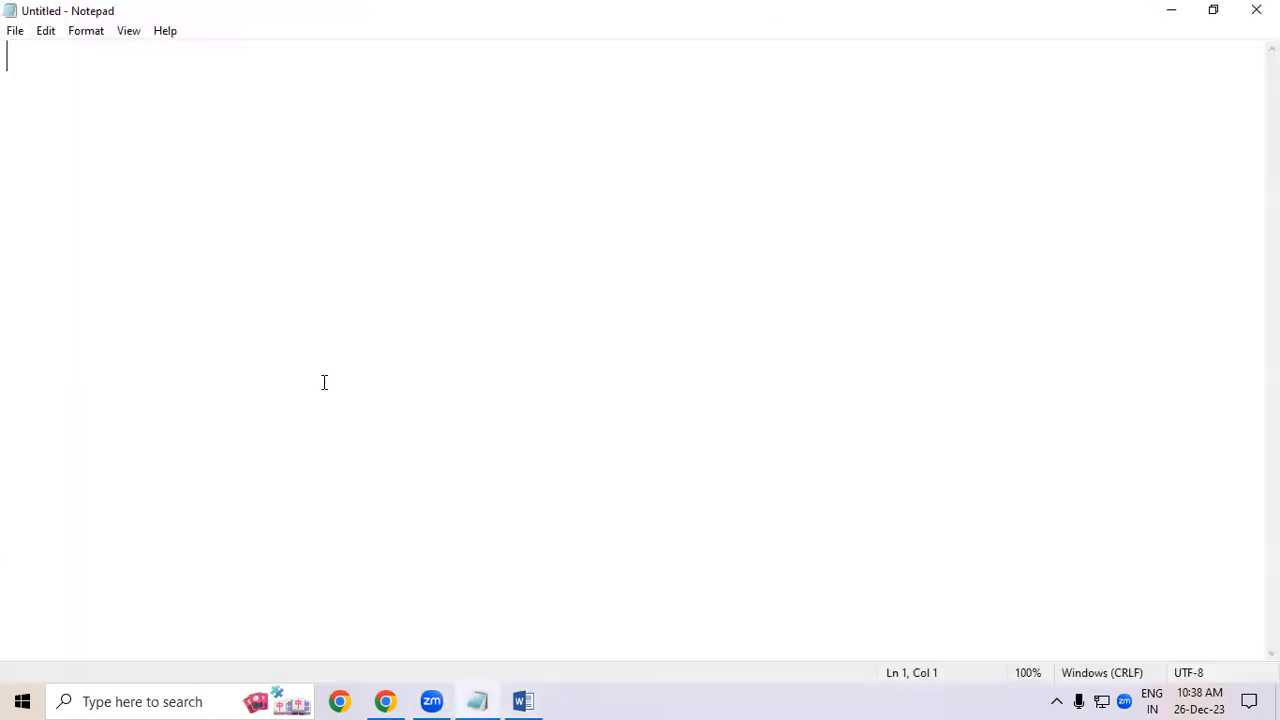
key(ctrl+v)
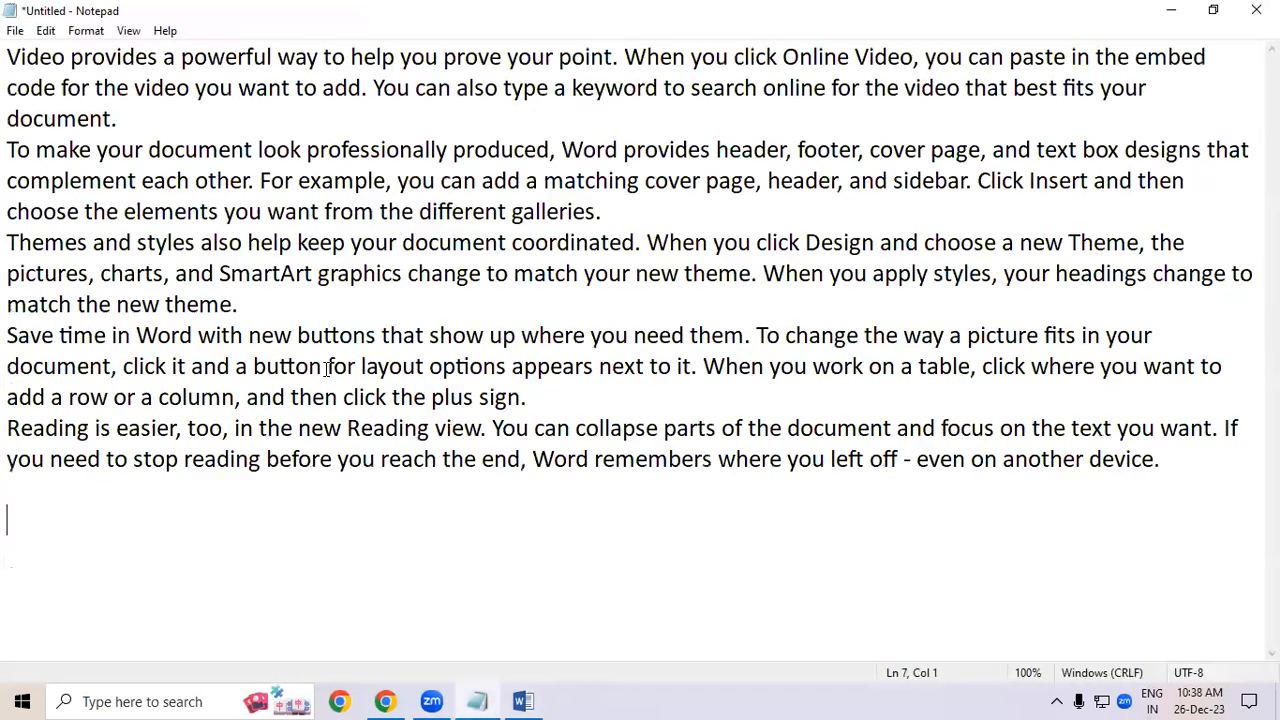
- Select a passage of the pasted text in Notepad, then clear the selection
click(253, 340)
drag(82, 180, 152, 272)
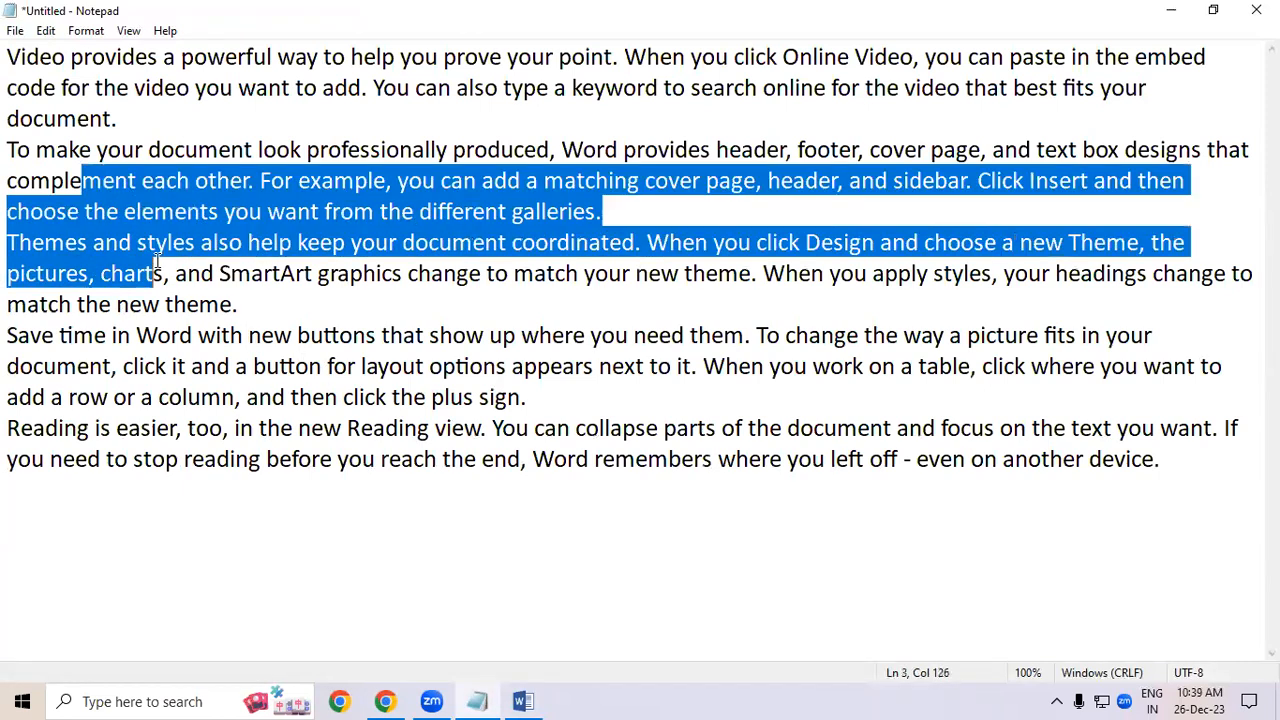
click(338, 398)
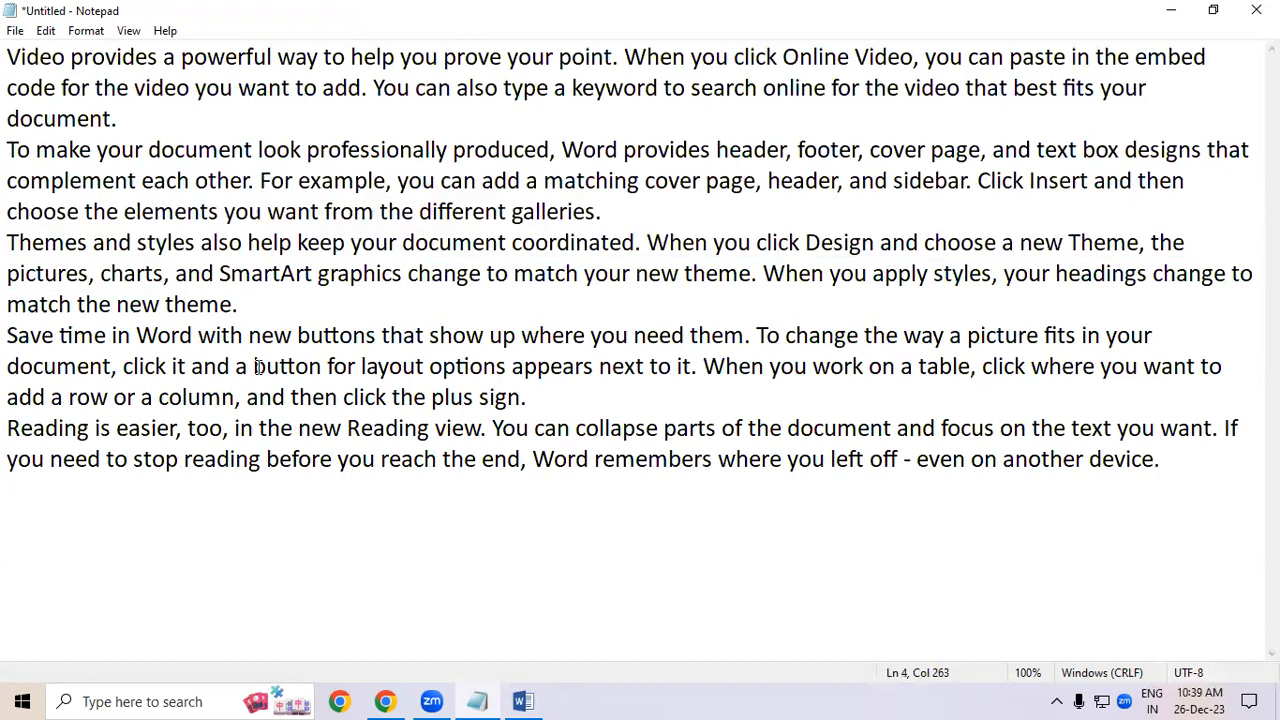
- Close the Notepad document without saving the pasted text
click(14, 31)
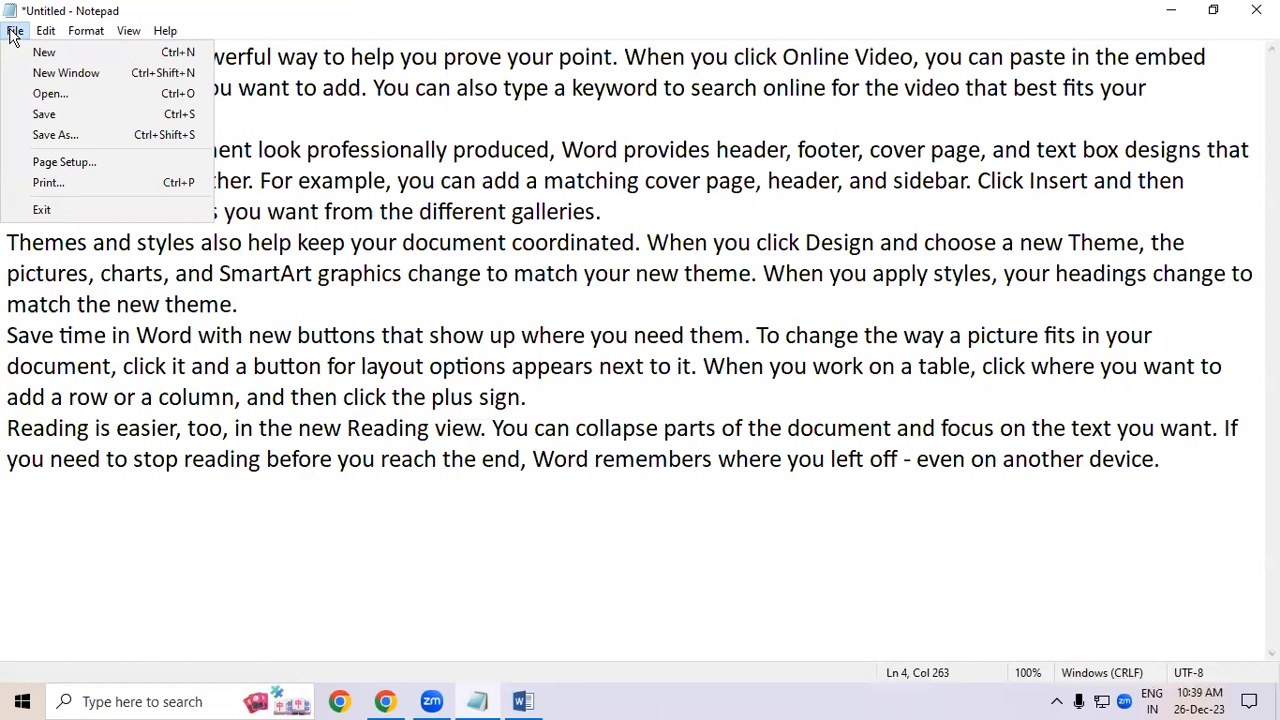
click(330, 557)
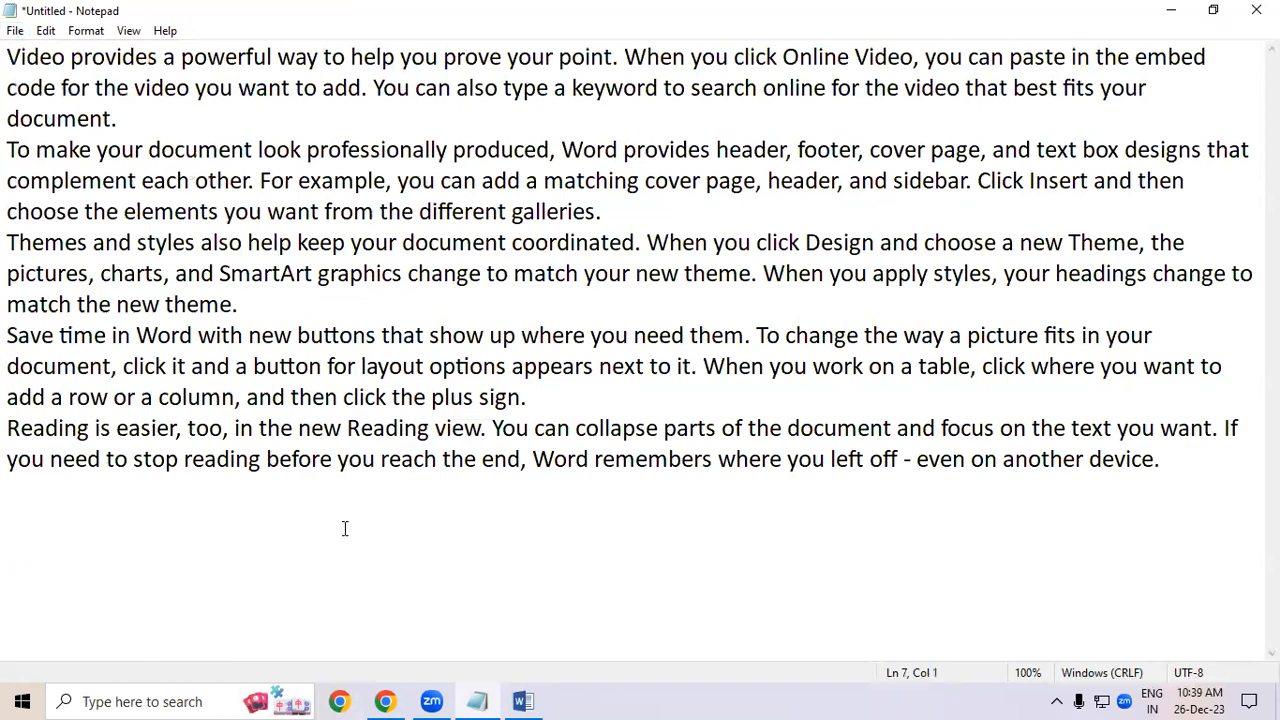
key(alt+F4)
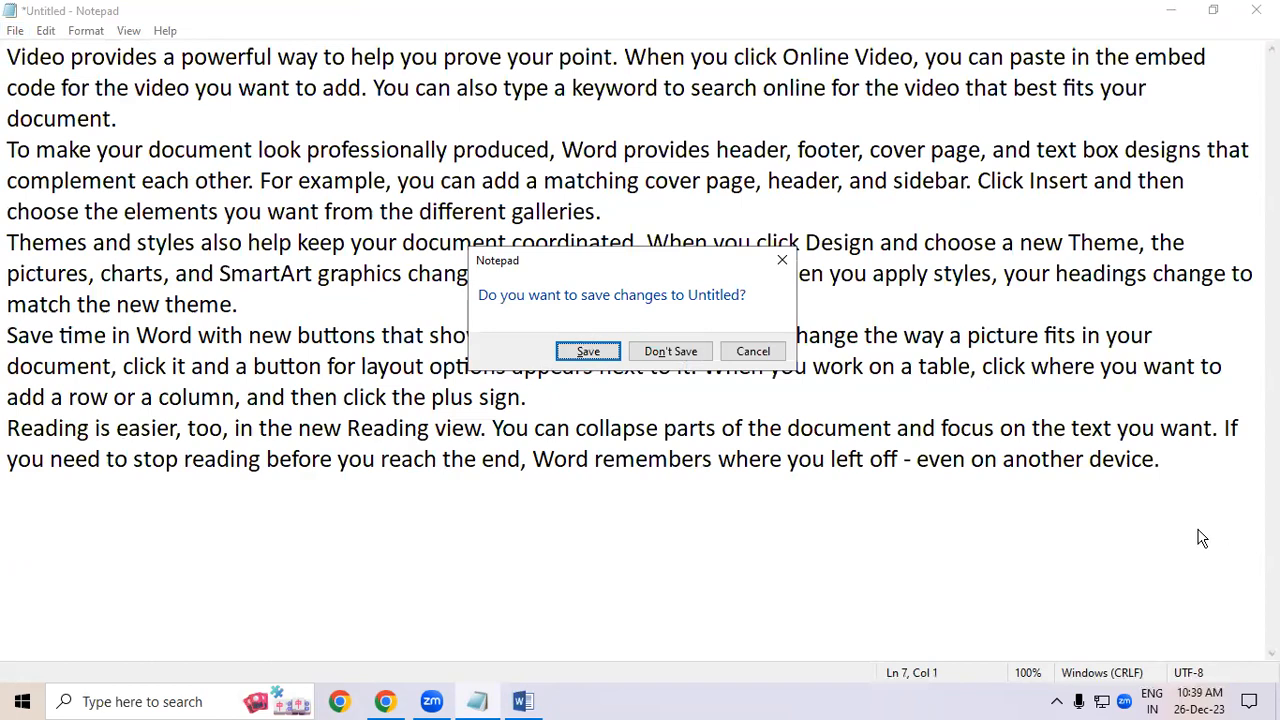
click(667, 351)
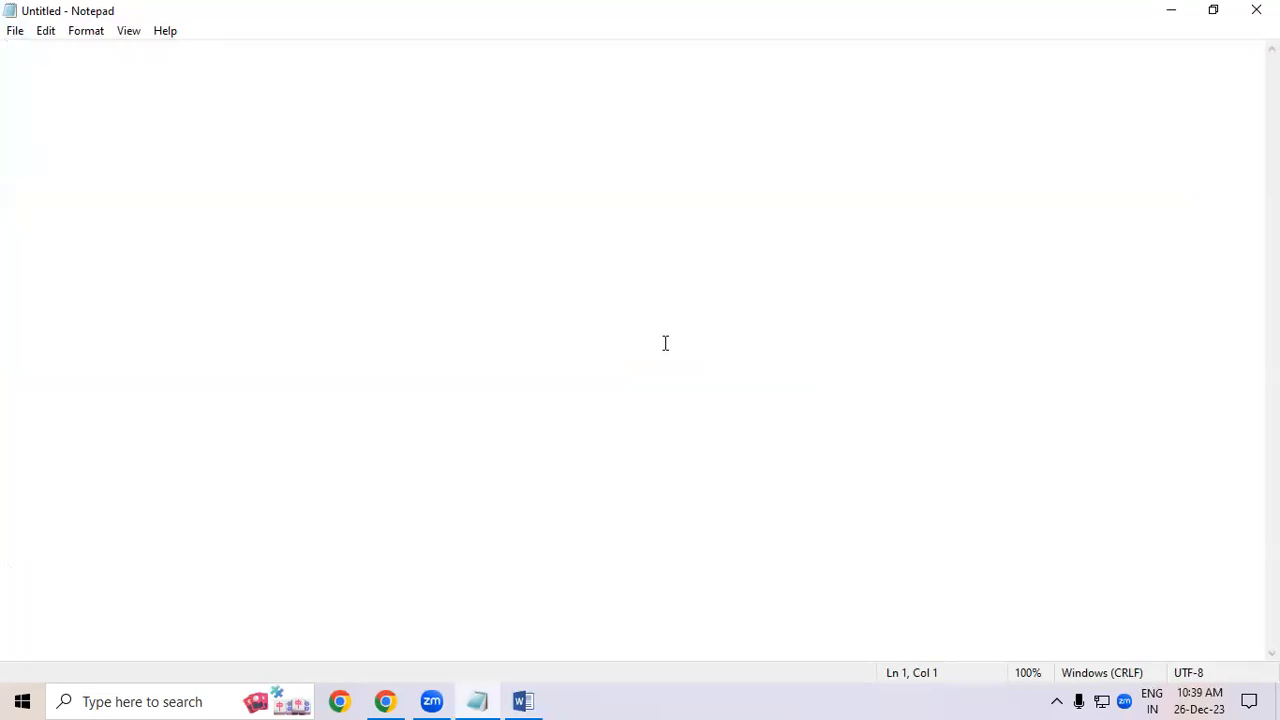
click(14, 32)
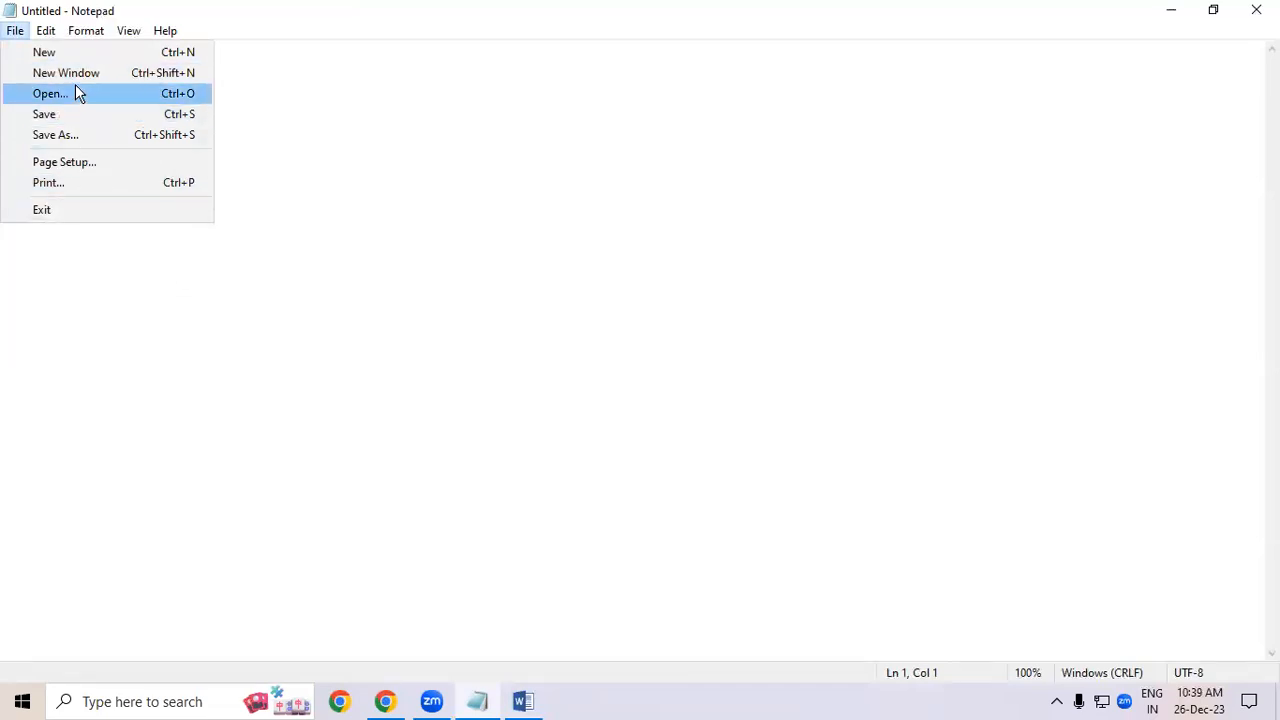
click(170, 276)
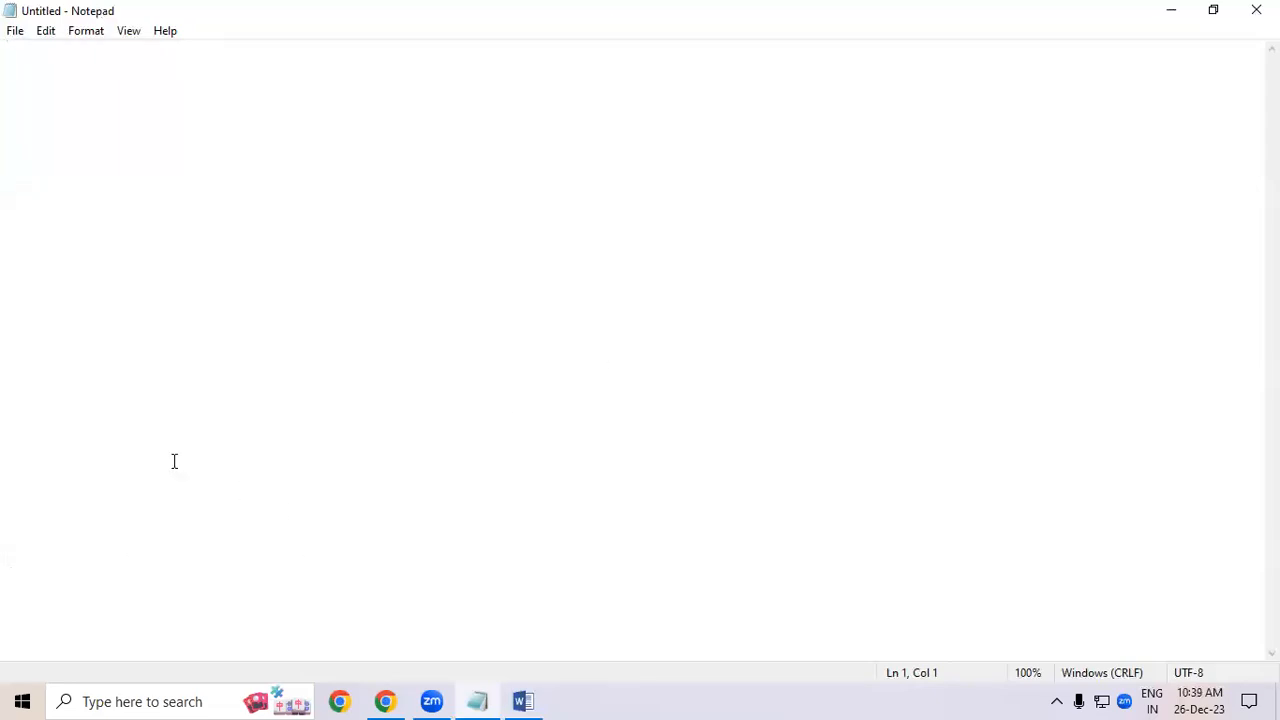
- Open three additional Notepad windows and position them across the screen
click(15, 31)
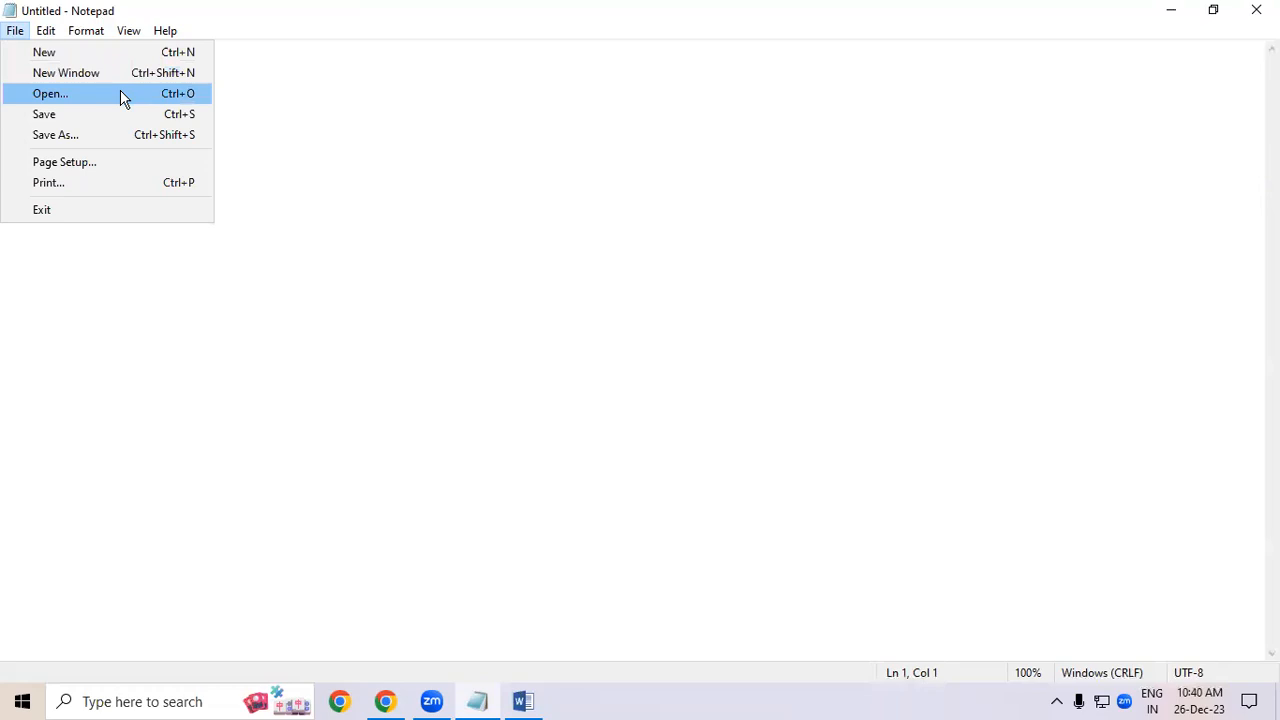
click(367, 317)
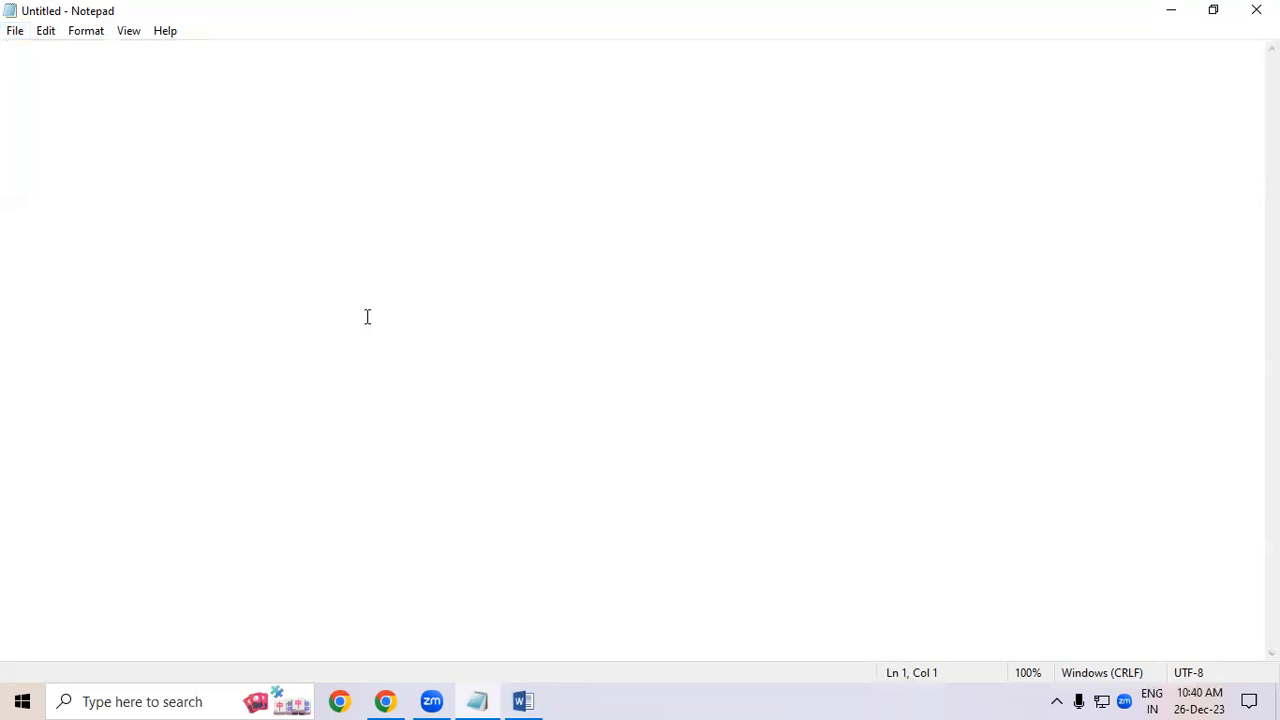
key(ctrl+shift+n)
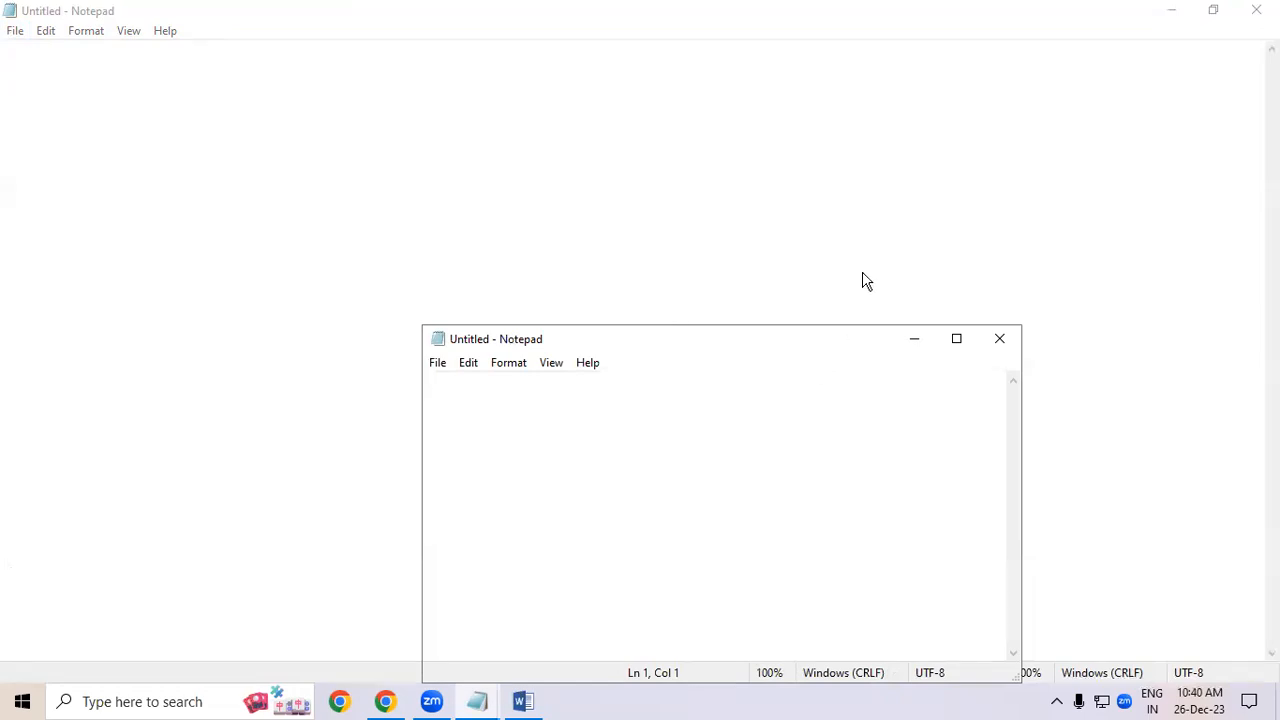
drag(822, 355, 967, 71)
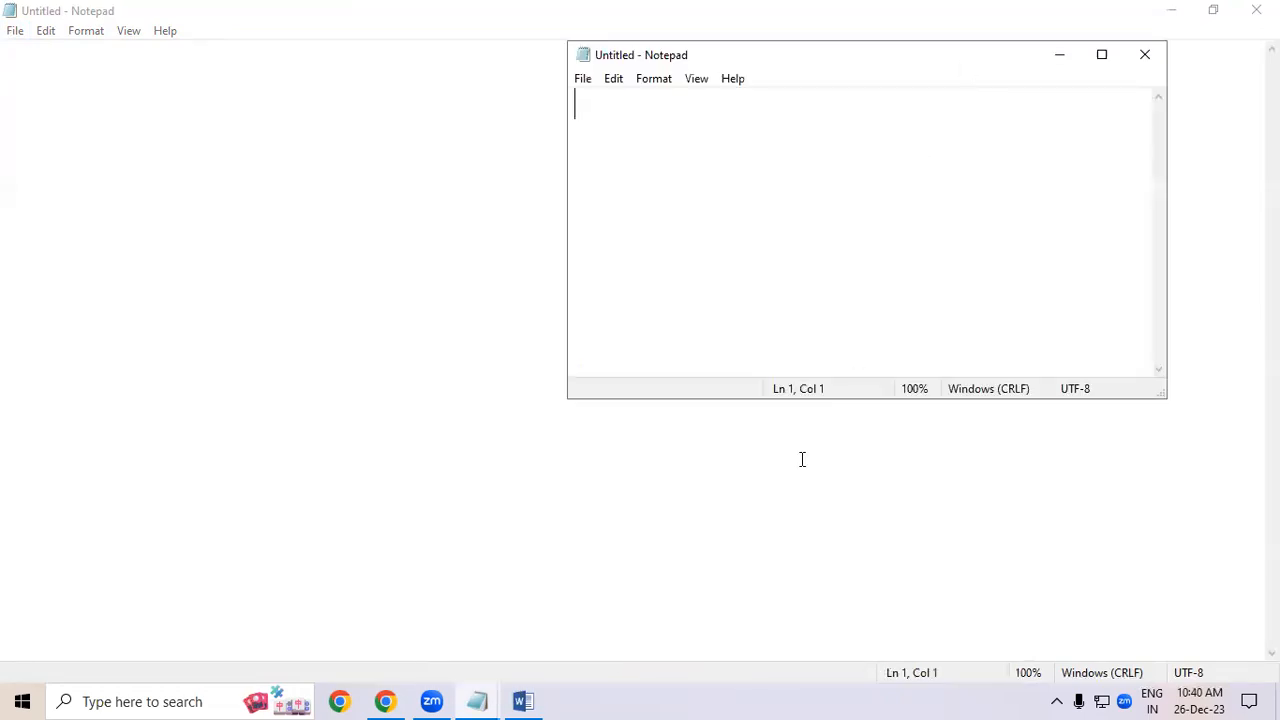
key(ctrl+shift+n)
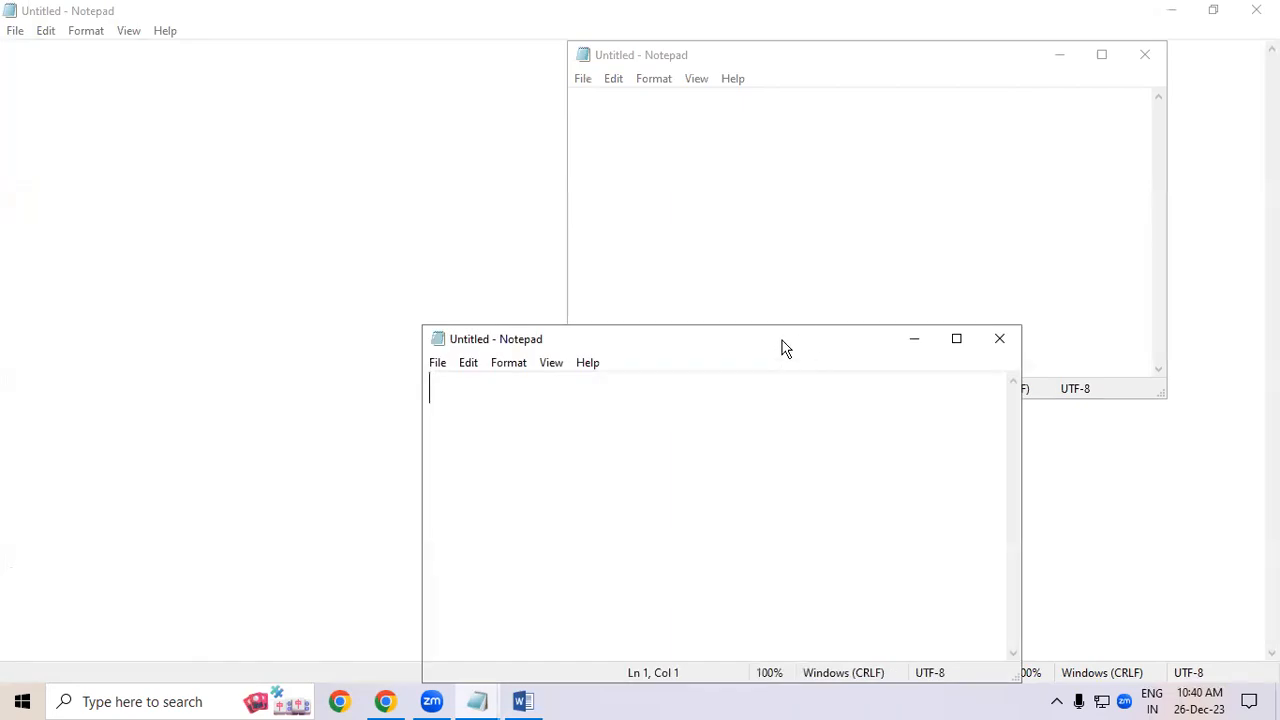
drag(785, 347, 420, 149)
key(ctrl+shift+n)
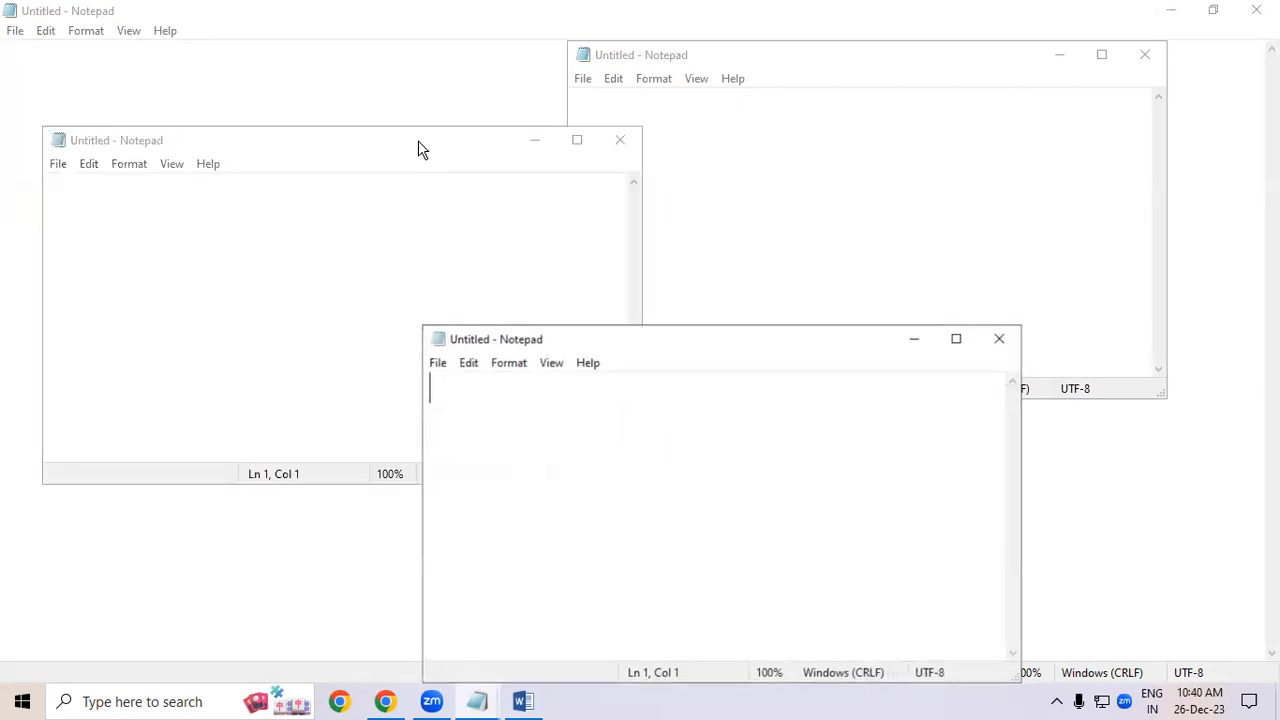
drag(750, 341, 607, 246)
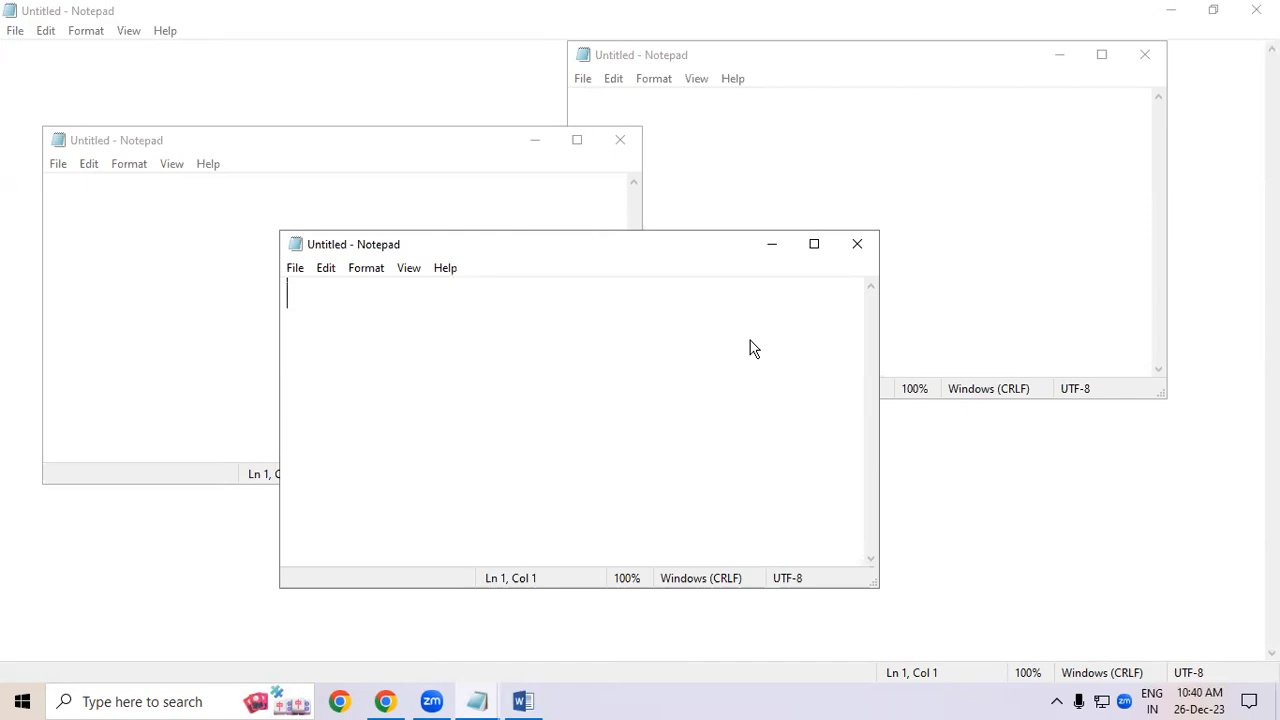
- Maximize one of the Notepad windows
click(576, 139)
click(13, 34)
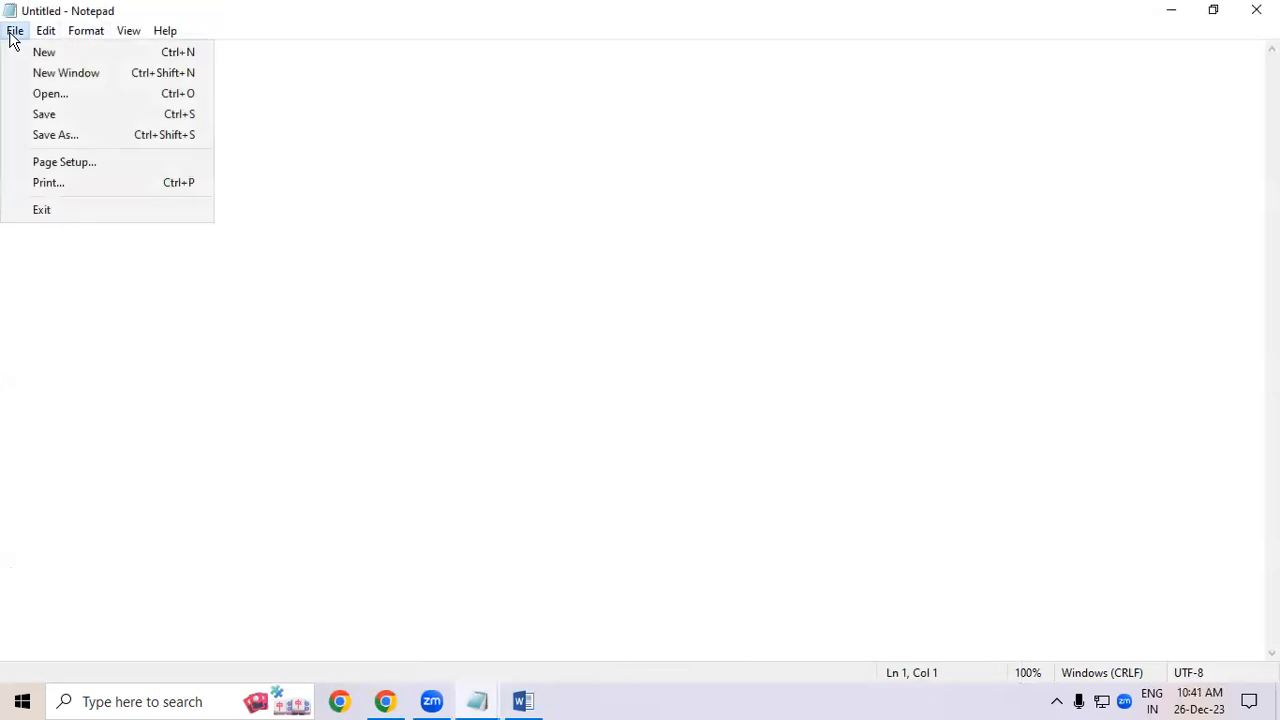
click(485, 280)
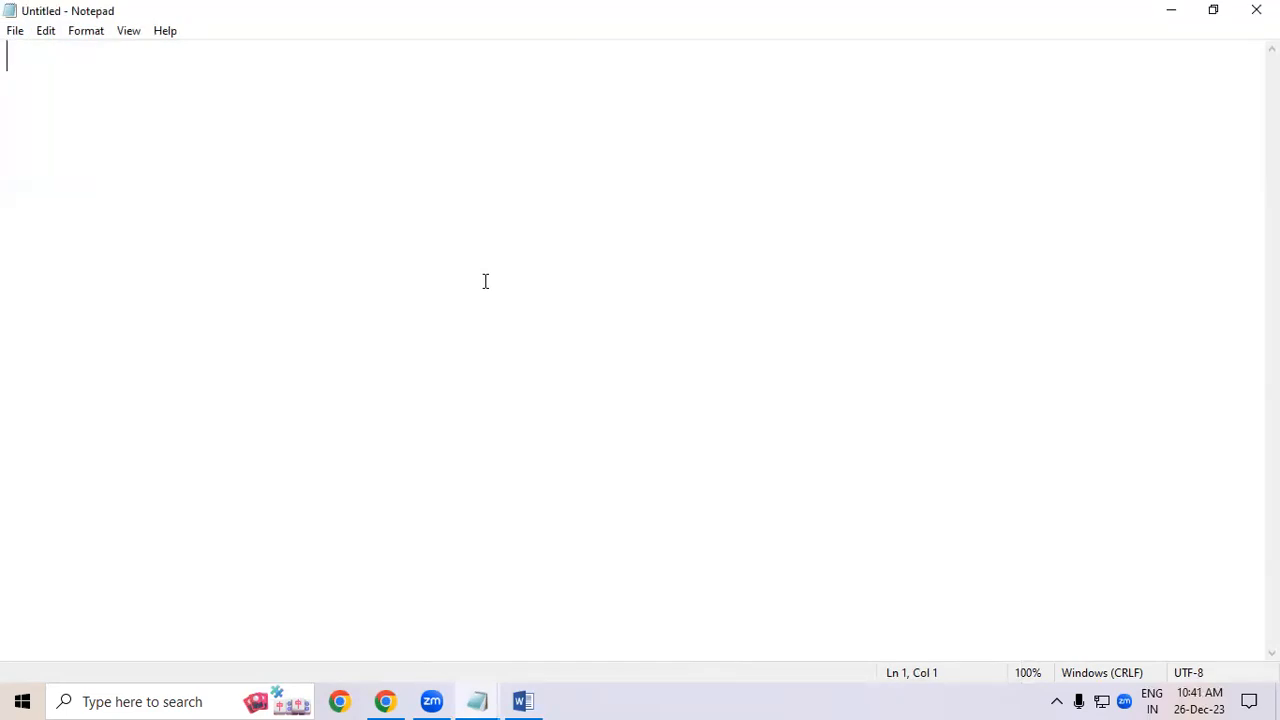
- Open the emp salary text file from the Music folder
key(ctrl+o)
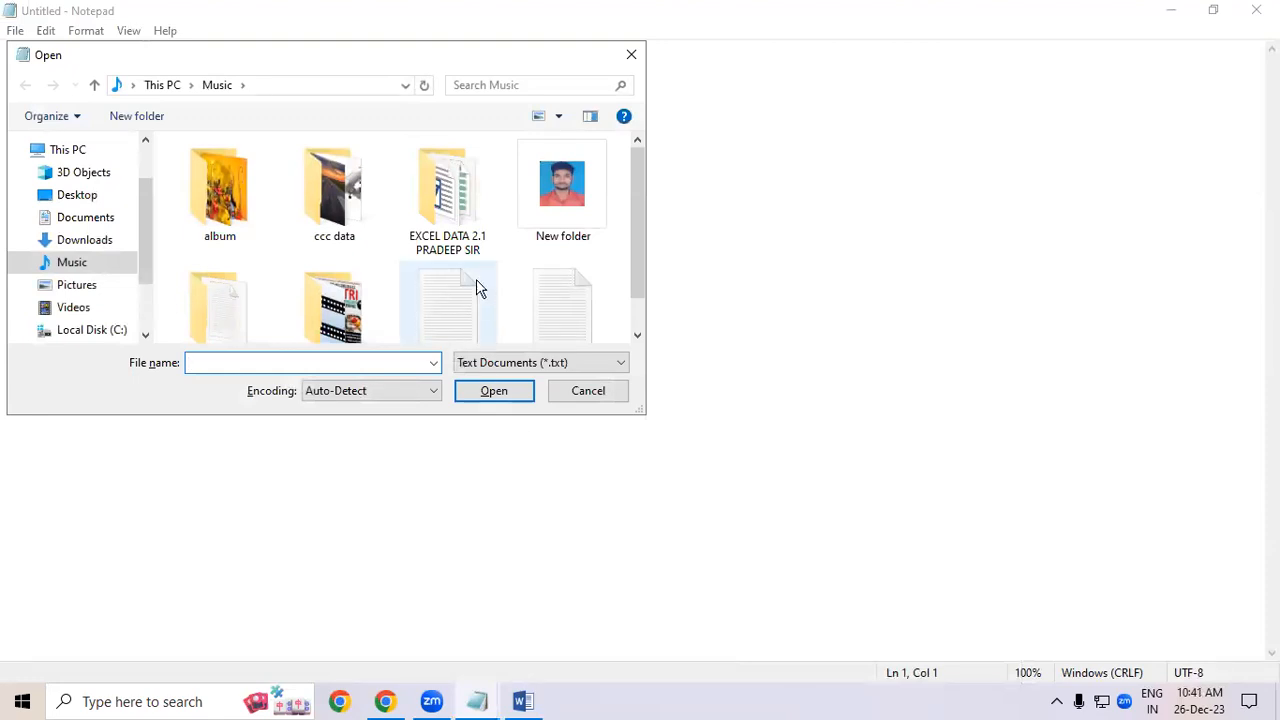
drag(637, 269, 645, 311)
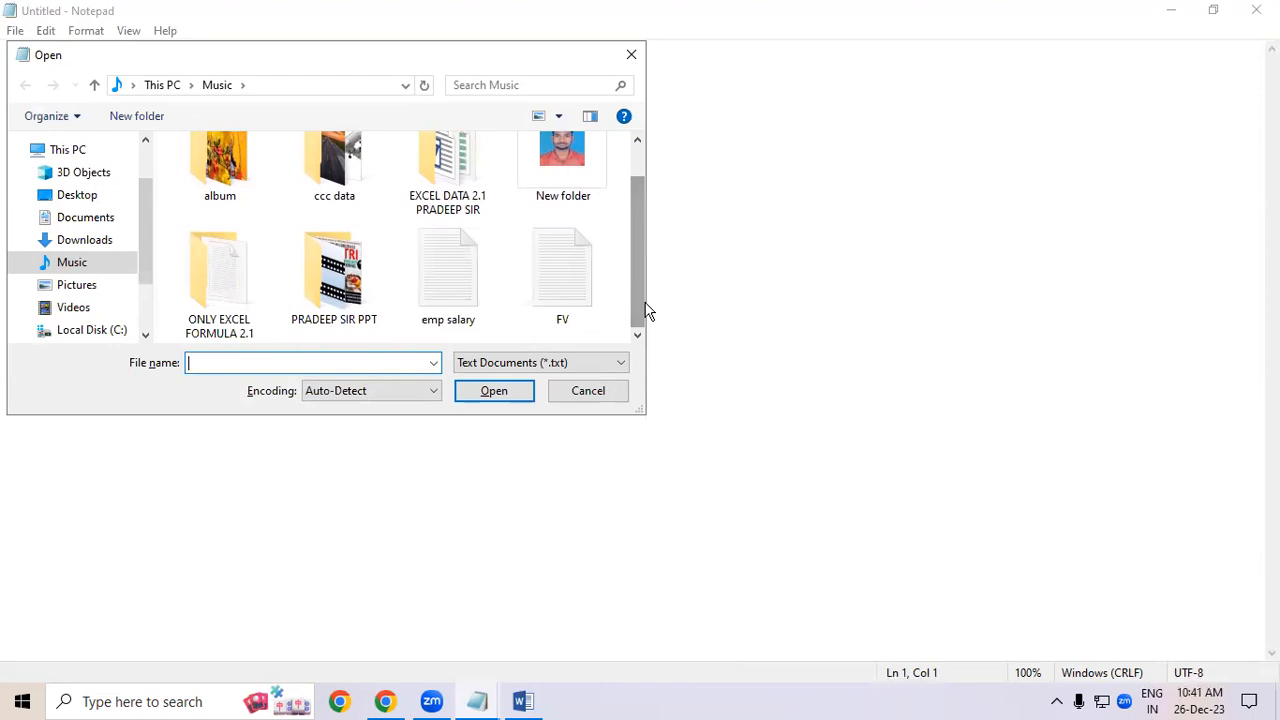
click(447, 264)
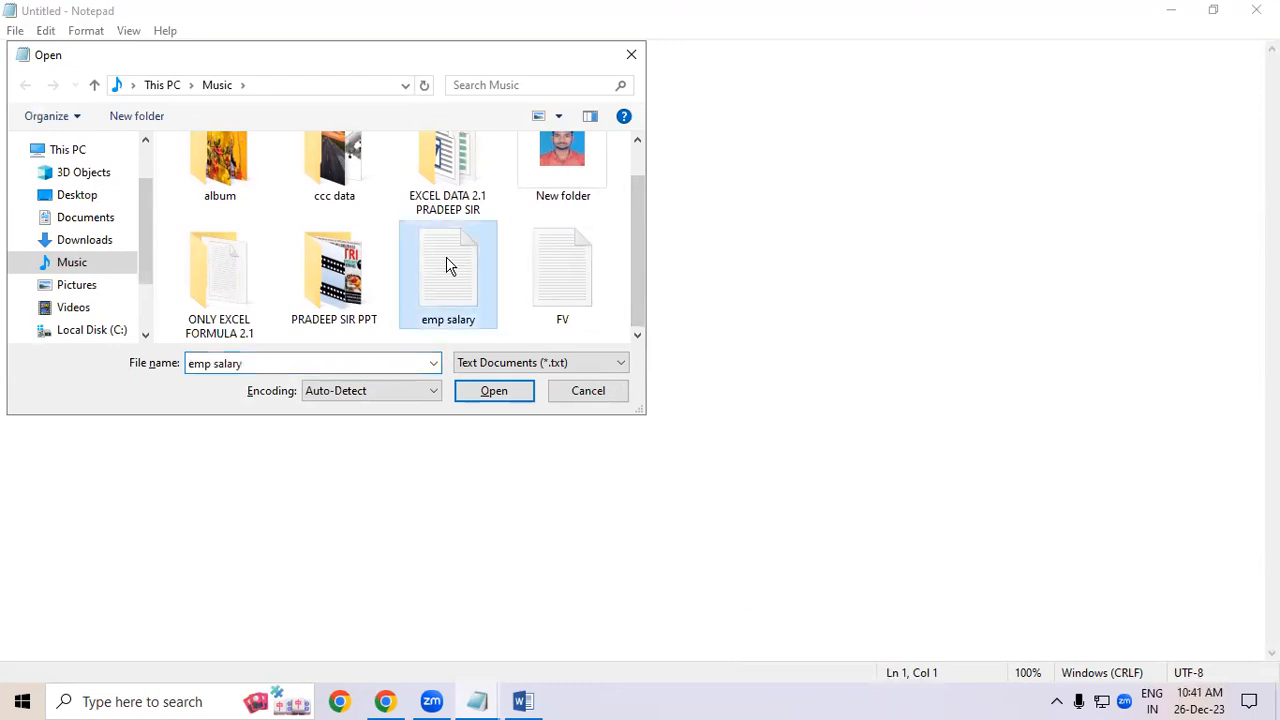
click(492, 390)
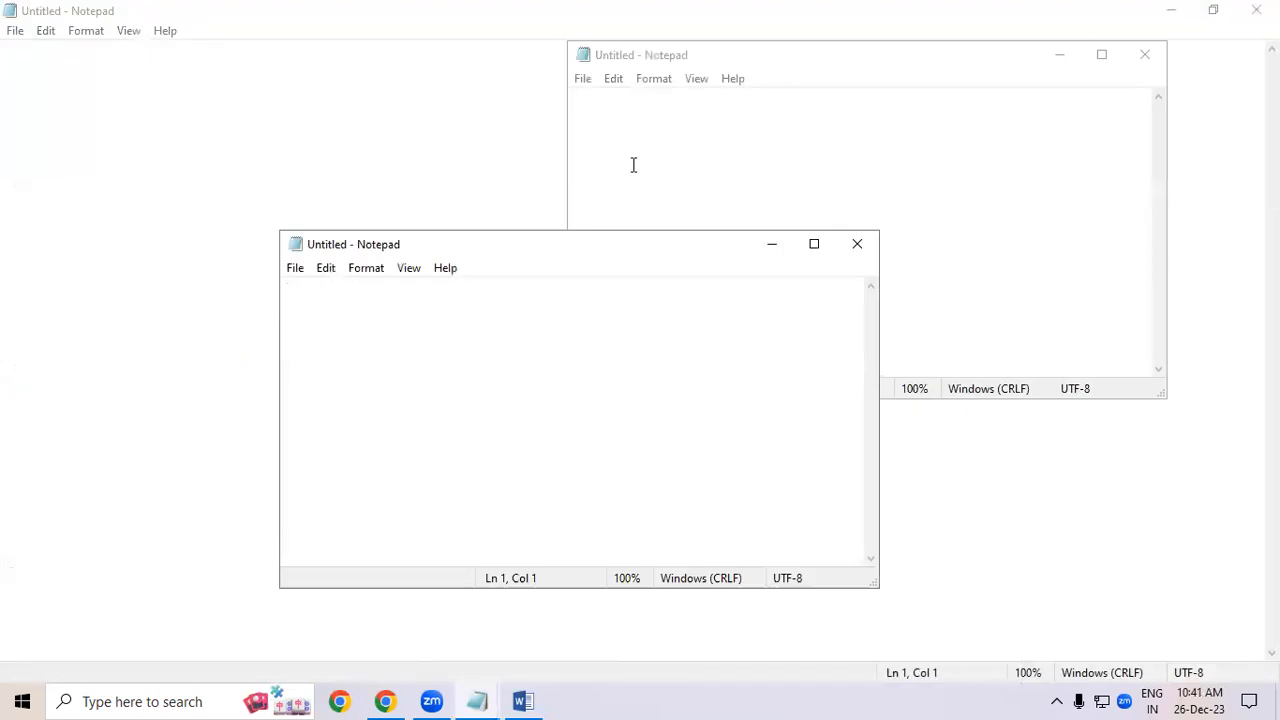
- Switch to a blank Notepad window and paste the copied Word text into it
click(1101, 54)
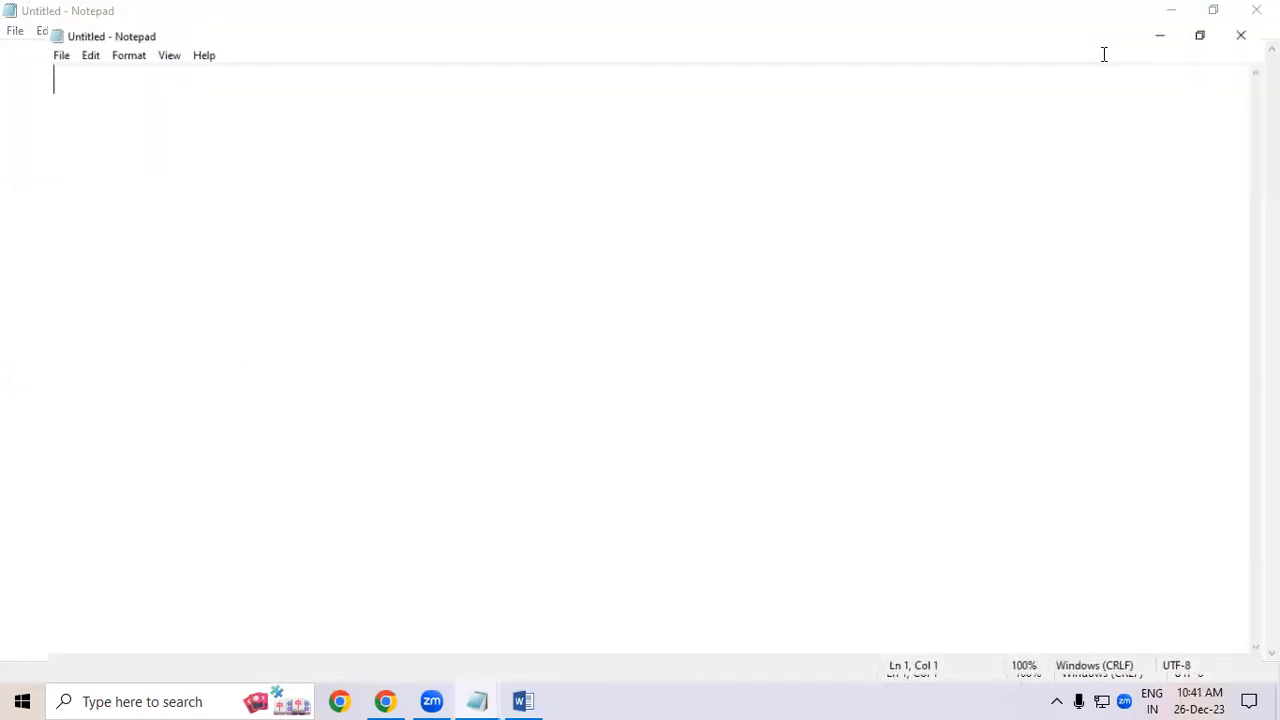
click(15, 31)
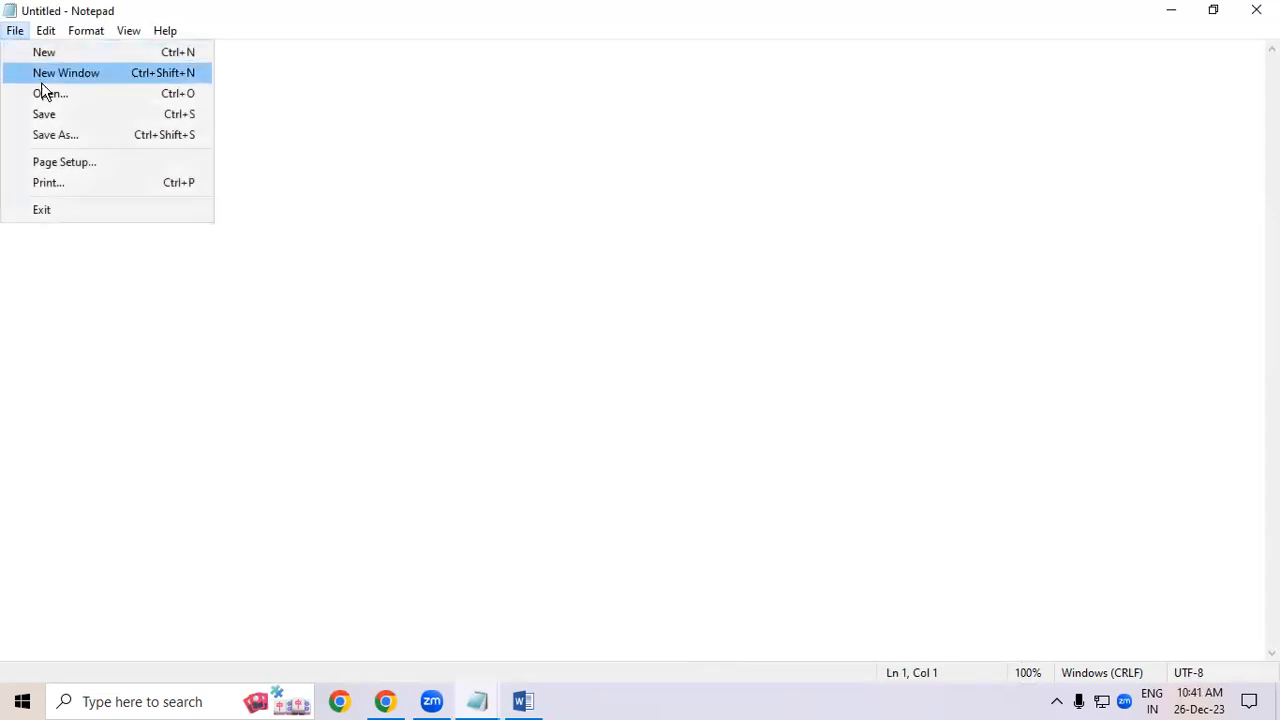
click(463, 380)
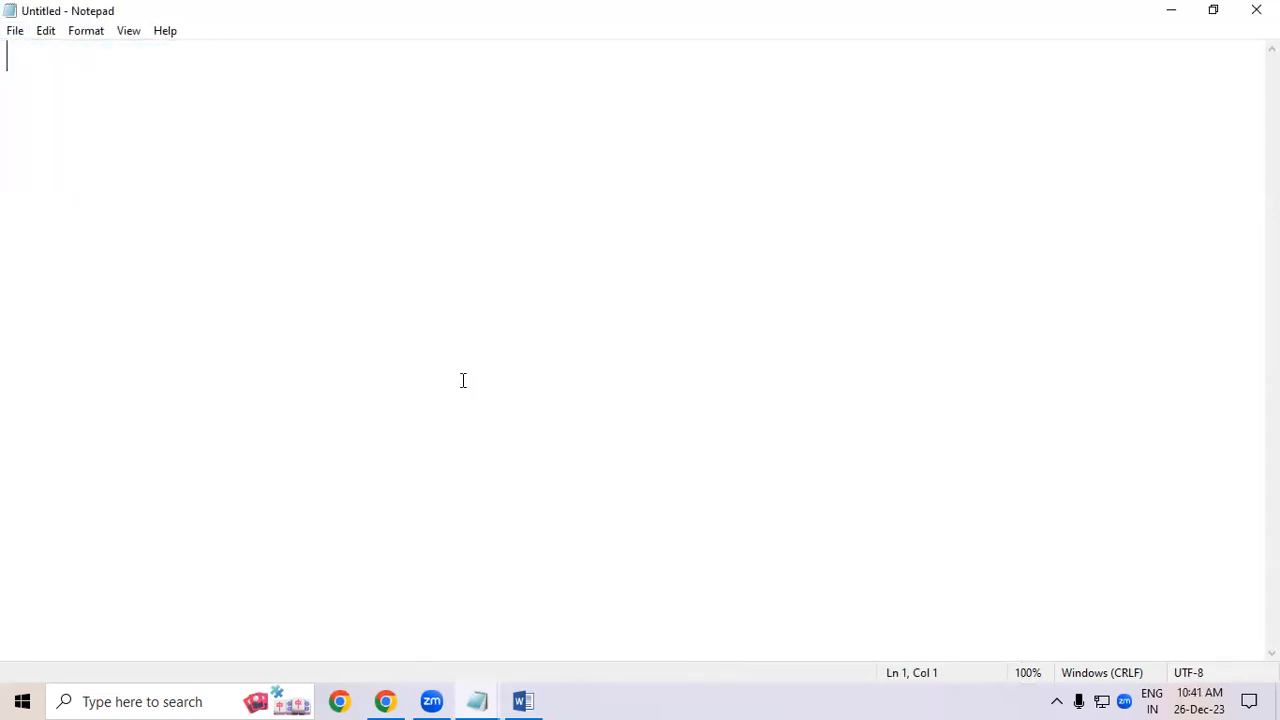
text(Video provides a powerful way to help you prove your point. When you click Online Video, you can paste in the embed code for the video you want to add. You can also type a keyword to search online for the video that best fits your document. To make your document look professionally produced, Word provides header, footer, cover page, and text box designs that complement each other. For example, you can add a matching cover page, header, and sidebar. Click Insert and then choose the elements you want from the different galleries. Themes and styles also help keep your document coordinated. When you click Design and choose a new Theme, the pictures, charts, and SmartArt graphics change to match your new theme. When you apply styles, your headings change to match the new theme. Save time in Word with new buttons that show up where you need them. To change the way a picture fits in your document, click it and a button for layout options appears next to it. When you work on a table, click where you want to add a row or a column, and then click the plus sign. Reading is easier, too, in the new Reading view. You can collapse parts of the document and focus on the text you want. If you need to stop reading before you reach the end, Word remembers where you left off - even on another device.)
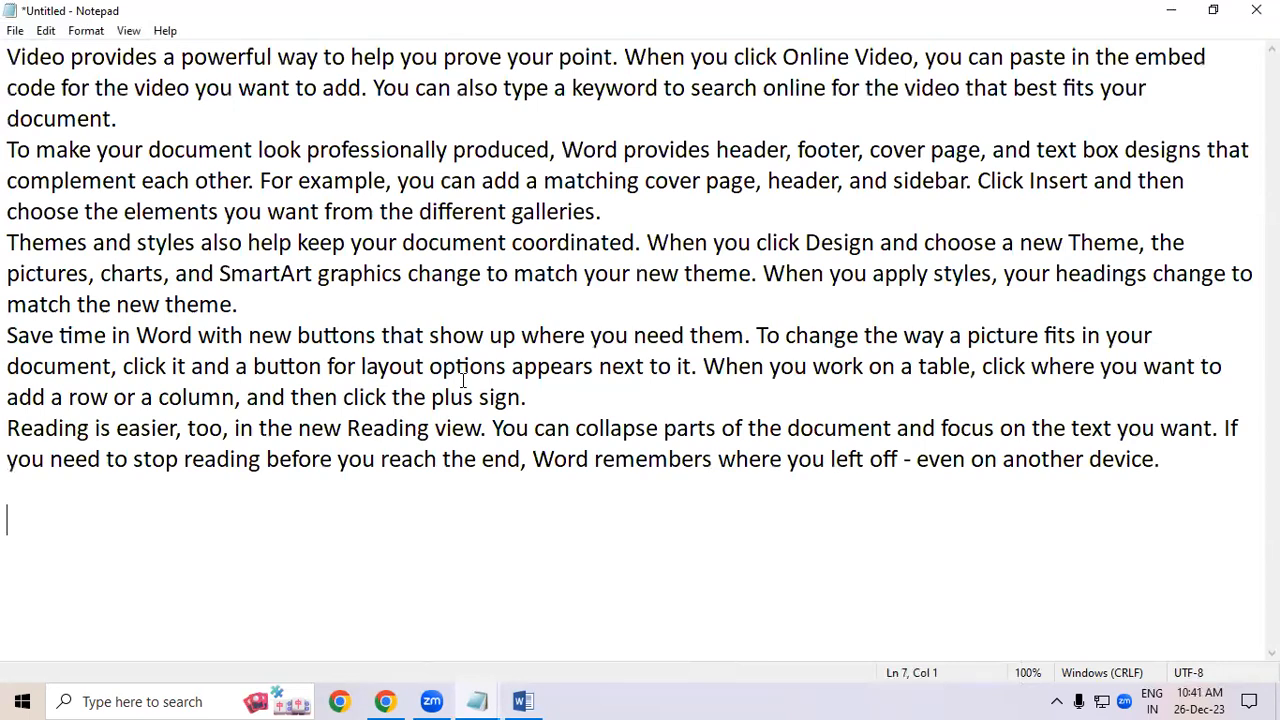
- Save the pasted text to the Desktop as NOTEPAD DATA
key(ctrl+s)
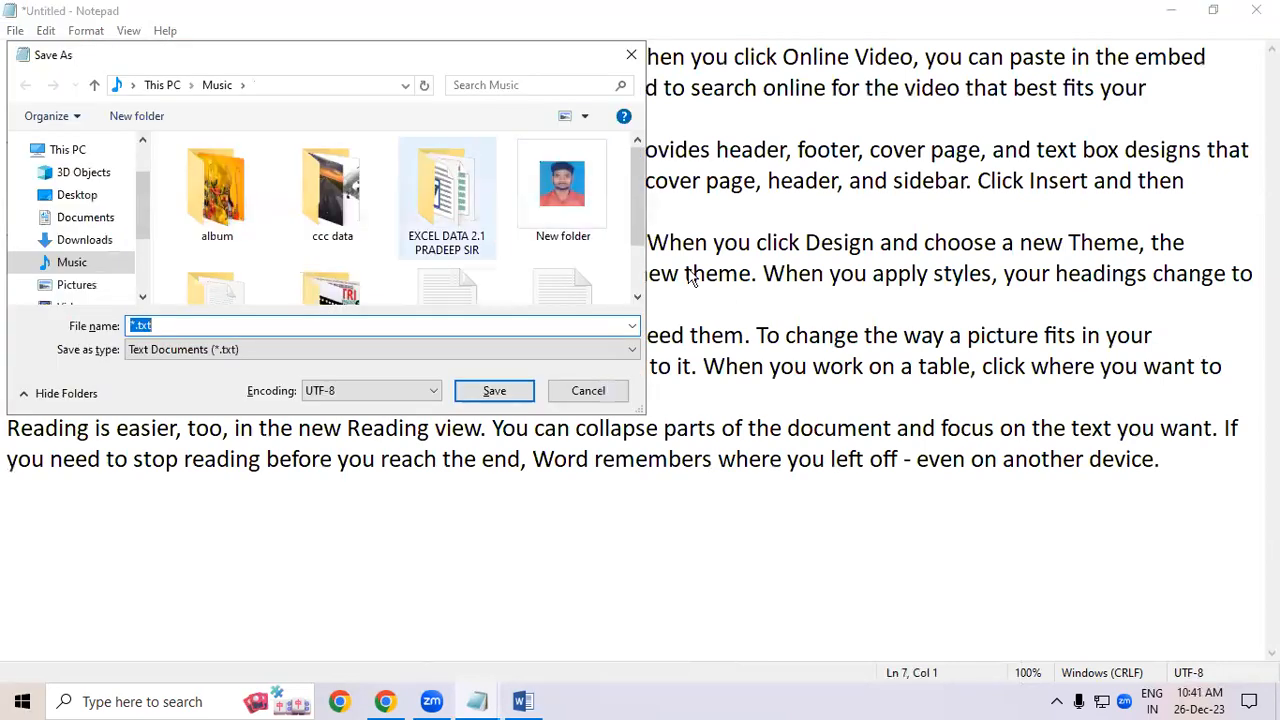
scroll(135, 215, up, 1)
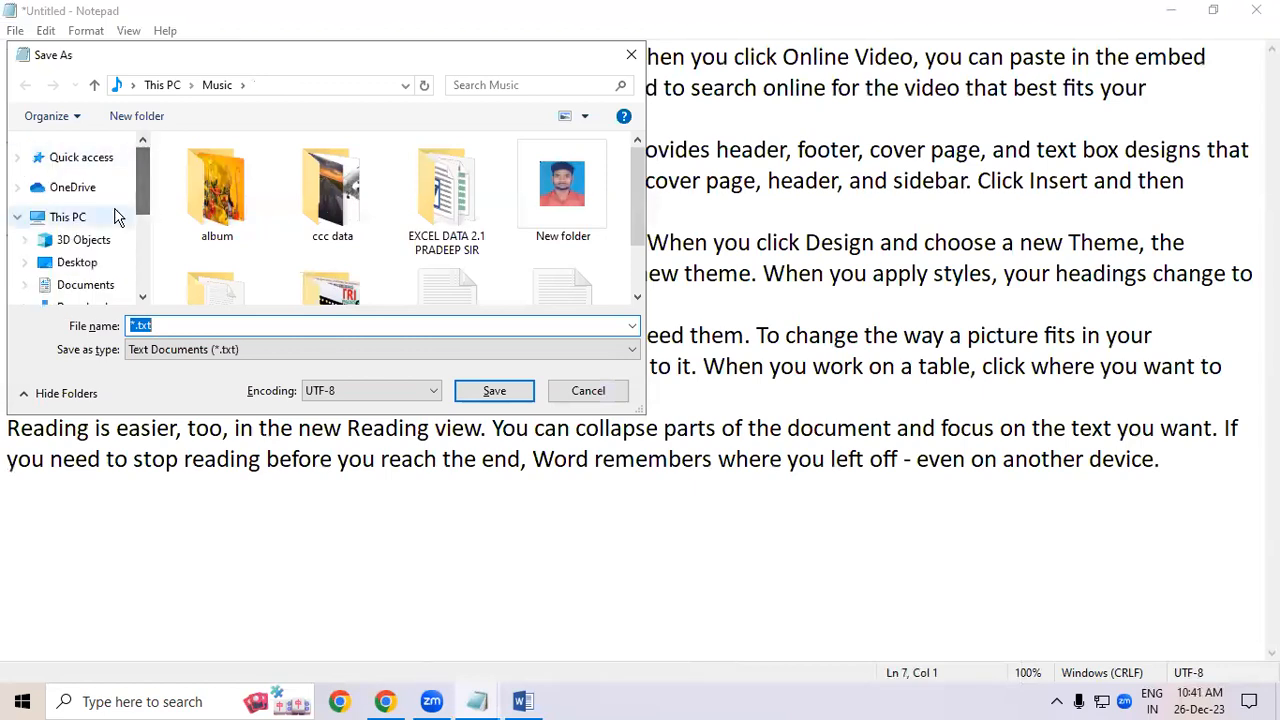
click(82, 264)
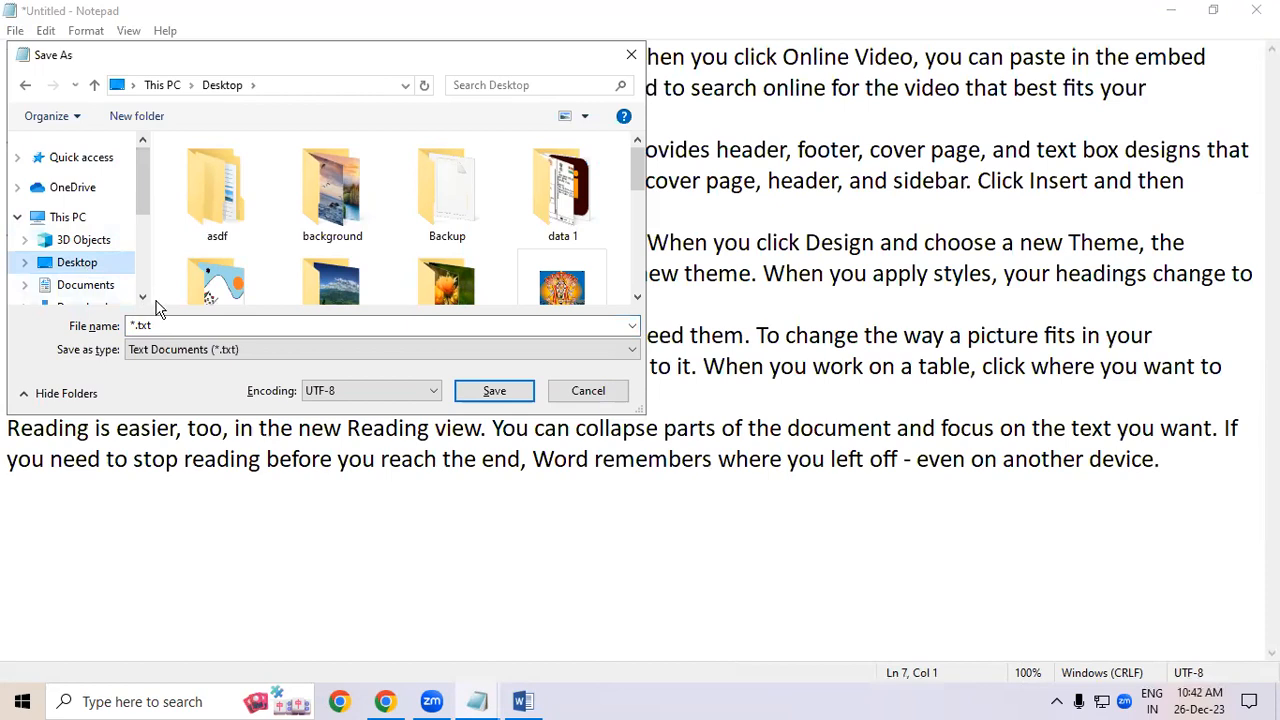
double_click(167, 326)
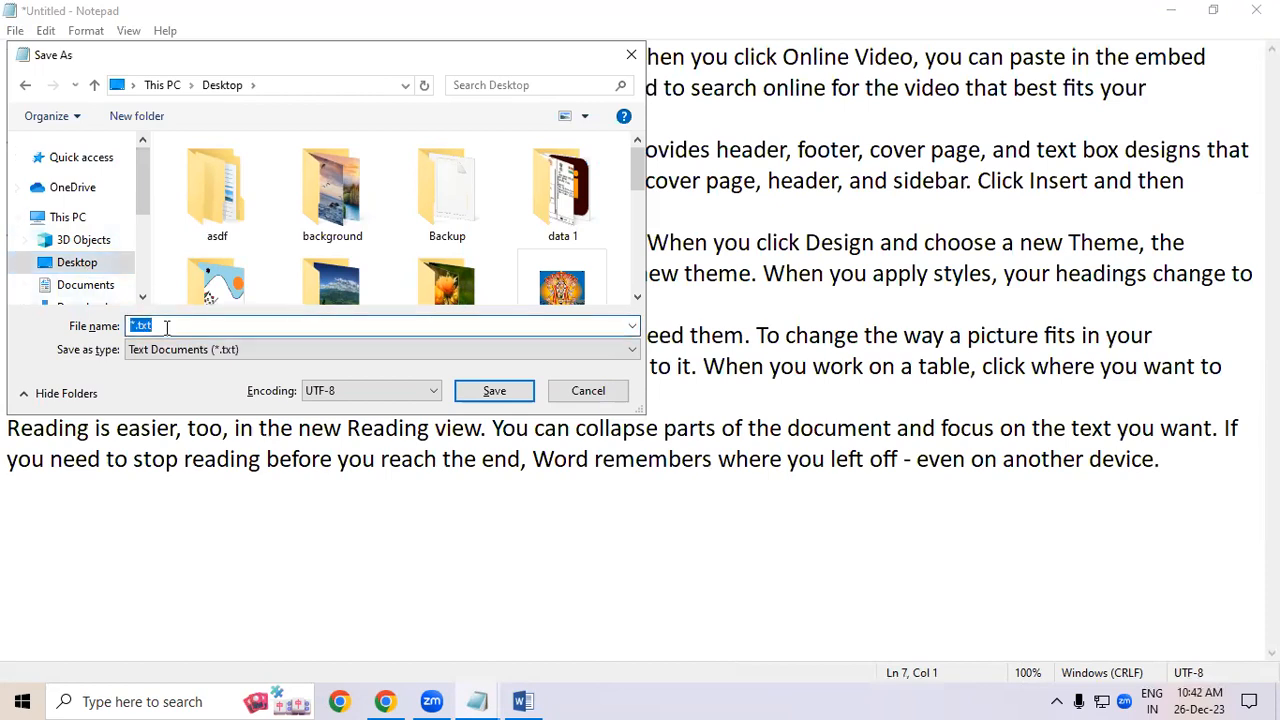
text(NOTEPAD DATA)
click(494, 390)
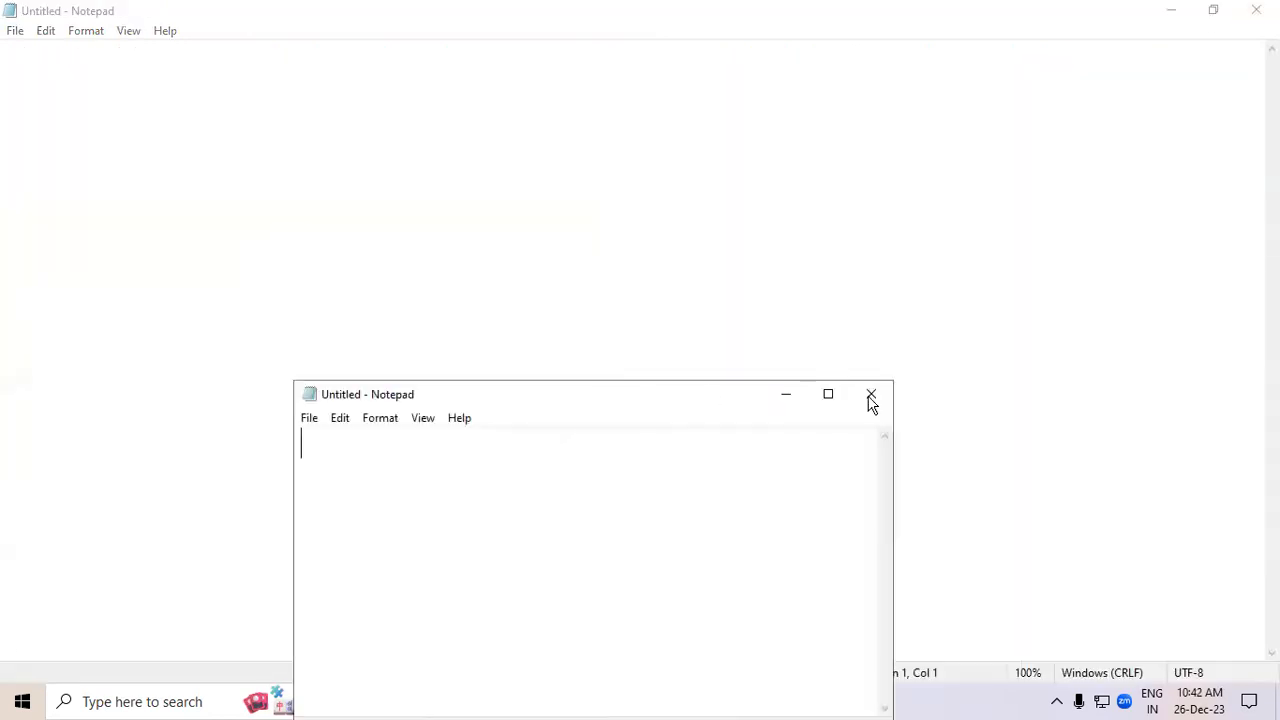
- Minimize the open windows and open the NOTEPAD DATA file from the desktop
click(878, 400)
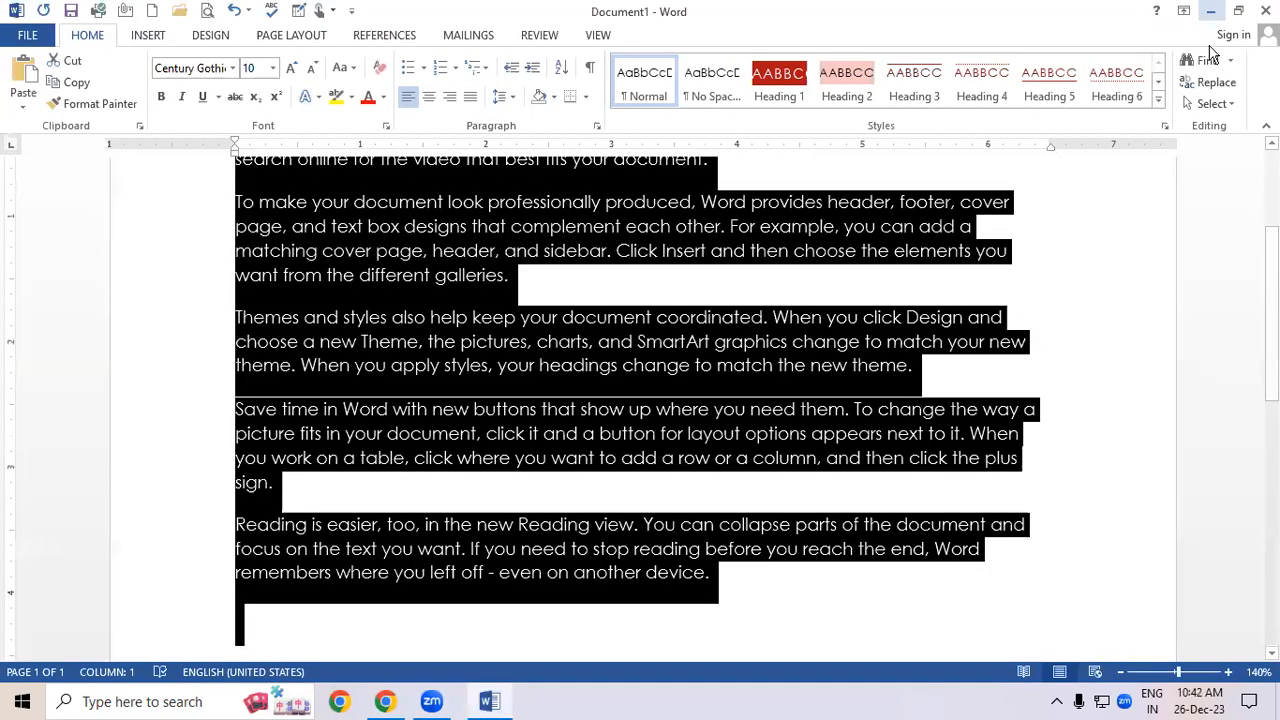
click(640, 383)
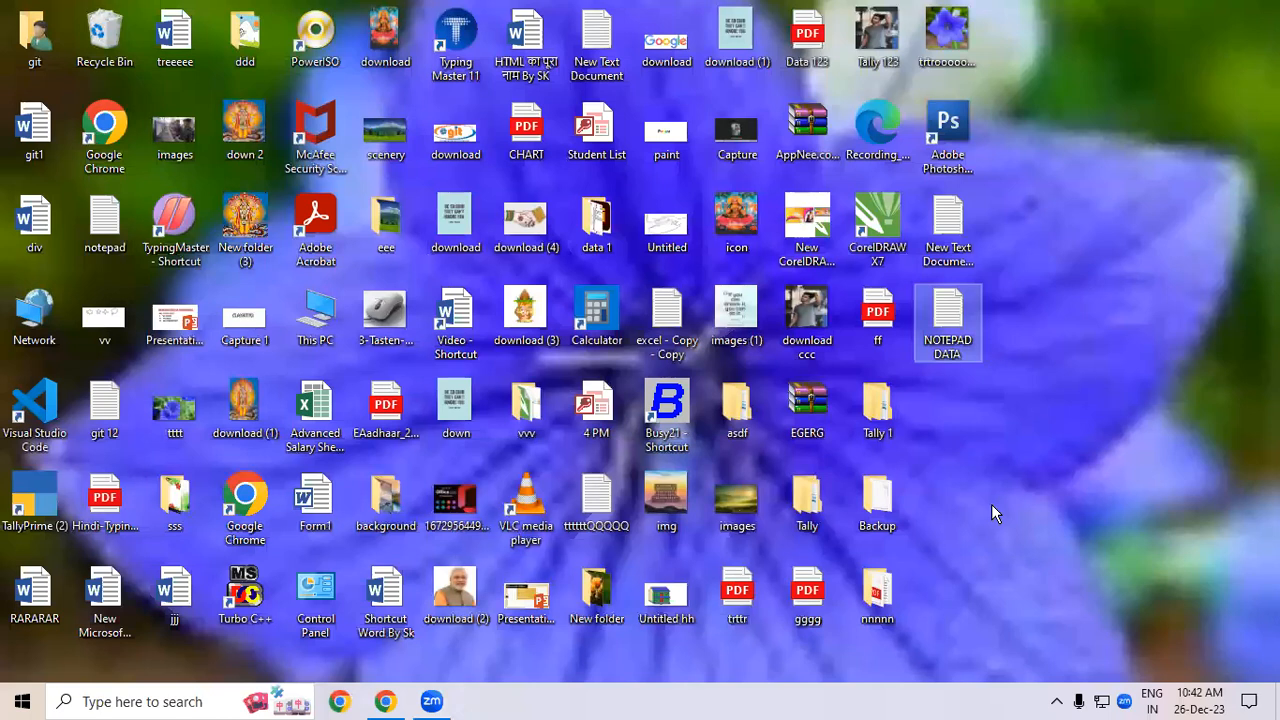
double_click(952, 316)
click(822, 398)
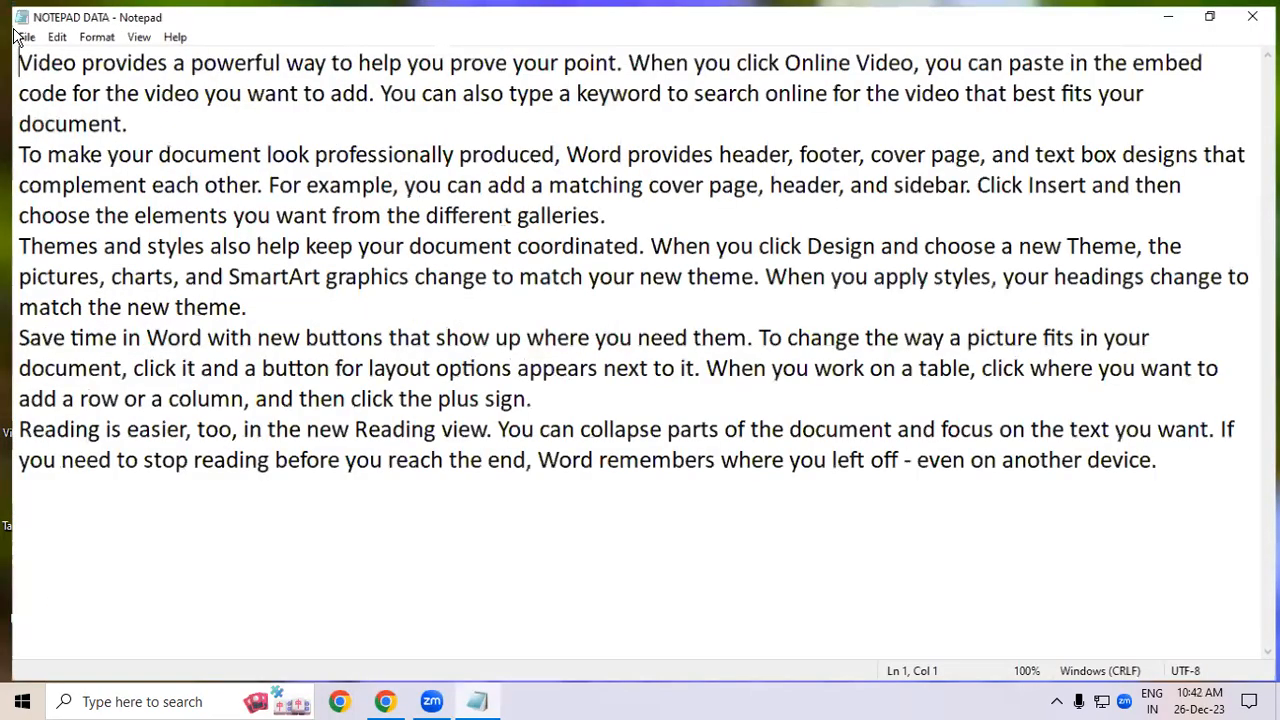
- Append GAYATRI COMPUTER INSTITUTE to the end of the third paragraph
click(16, 36)
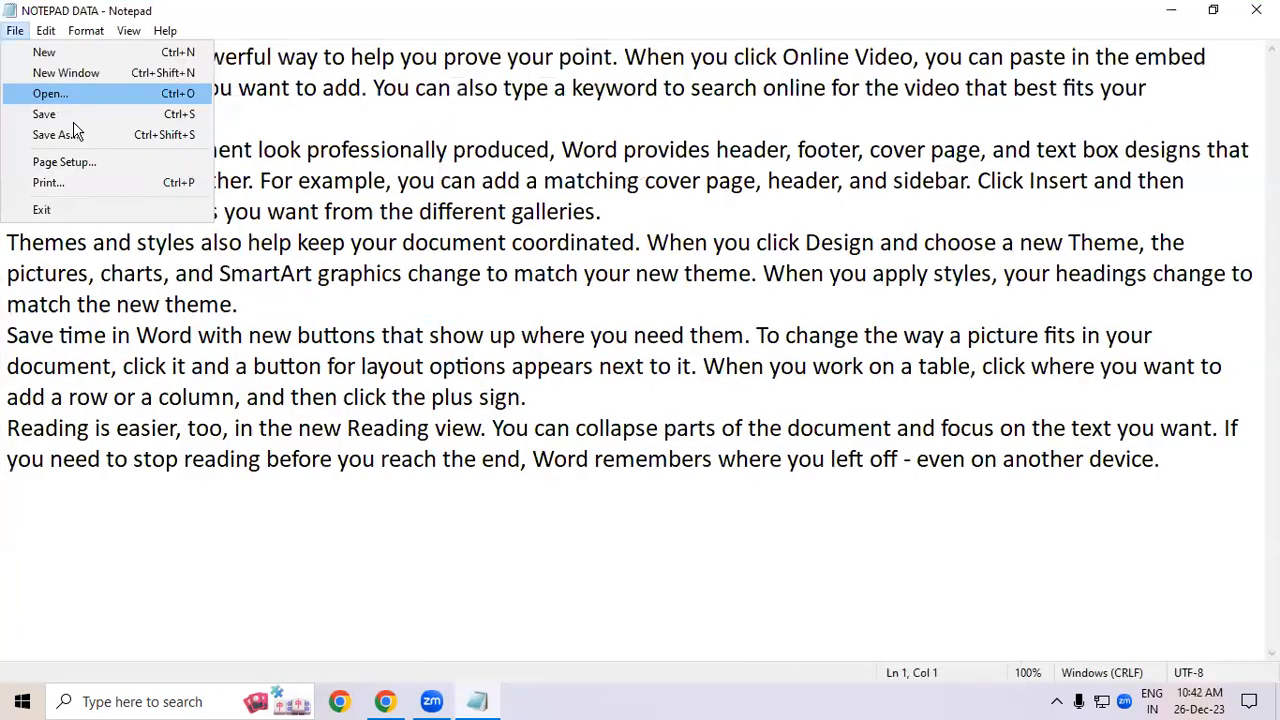
click(352, 294)
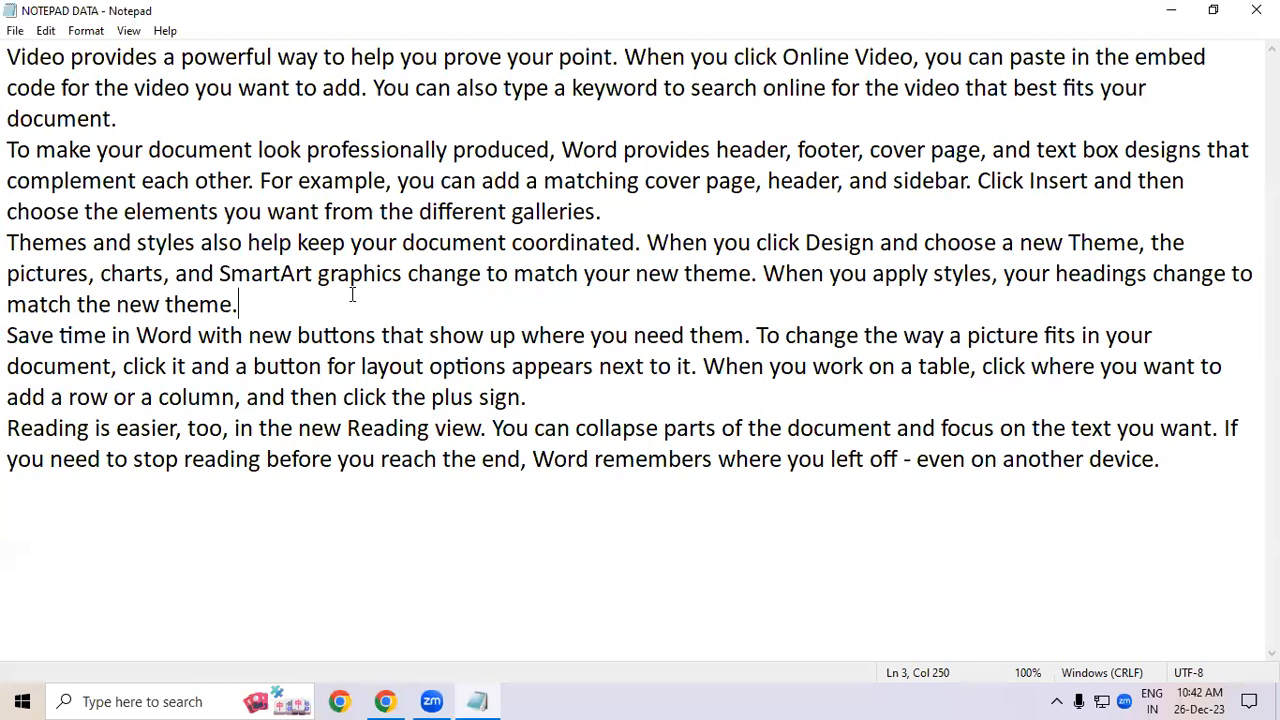
text(GA)
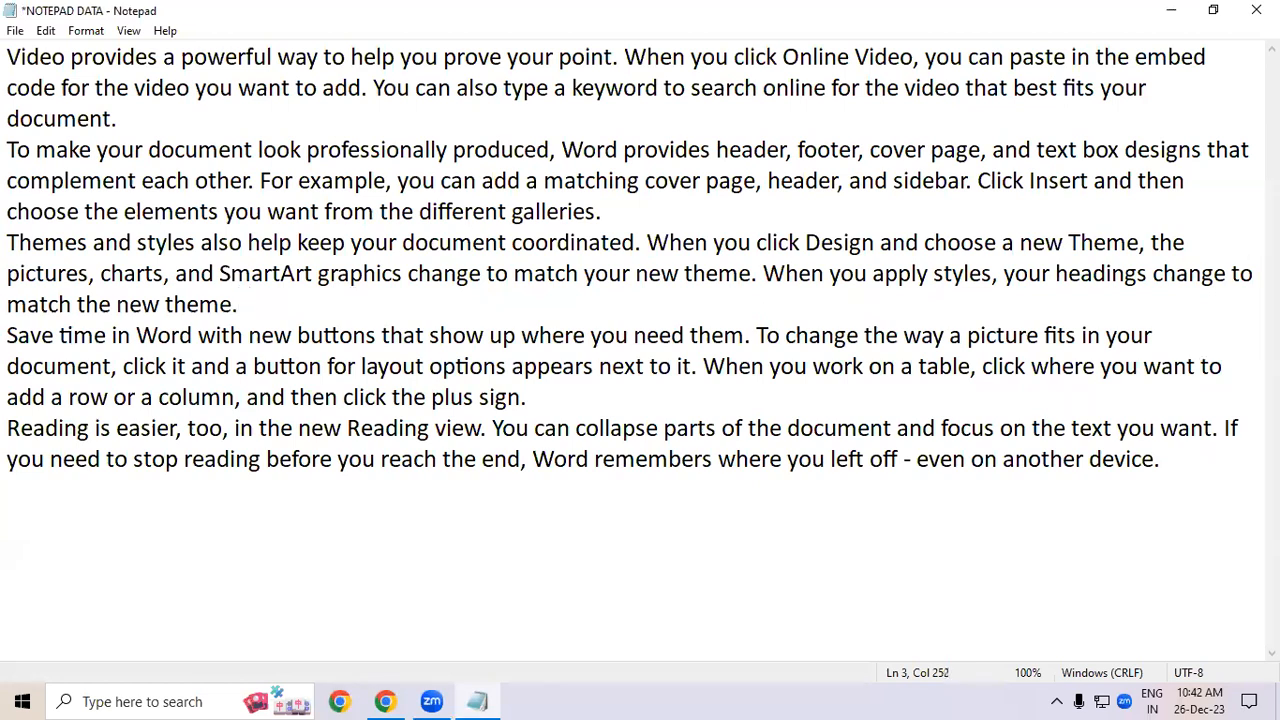
text(YATRI )
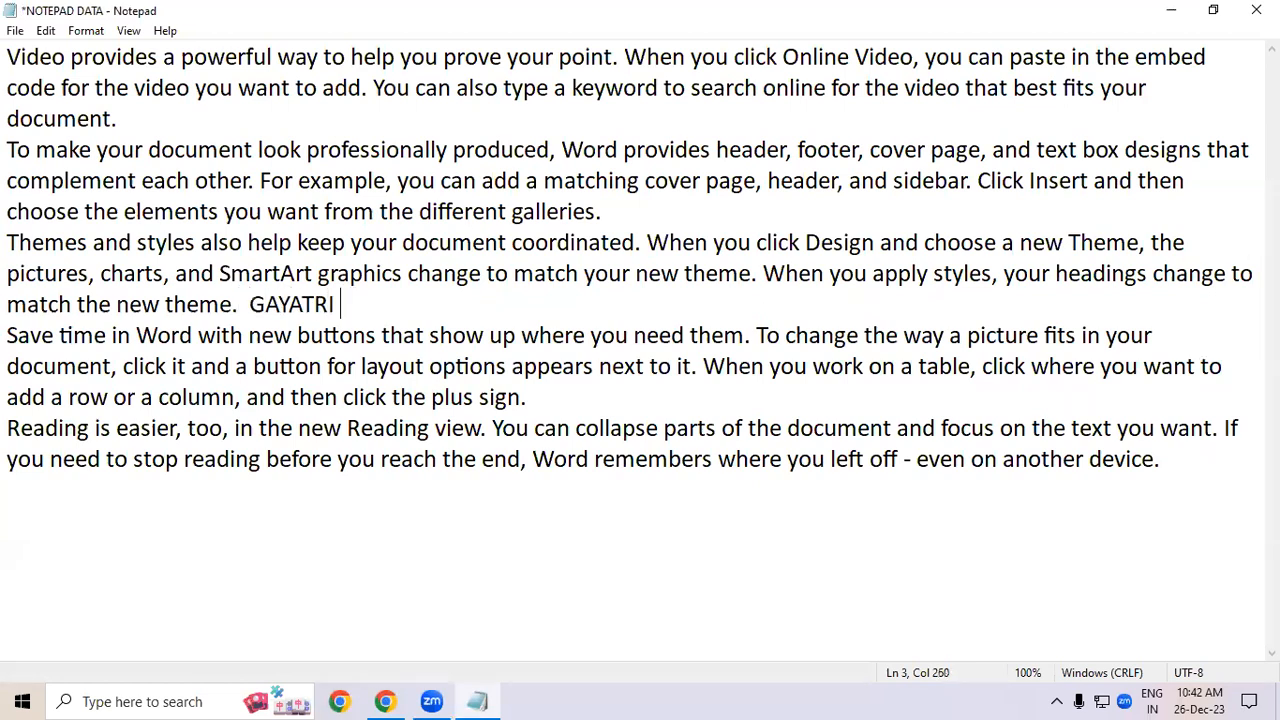
text(COMPUTE)
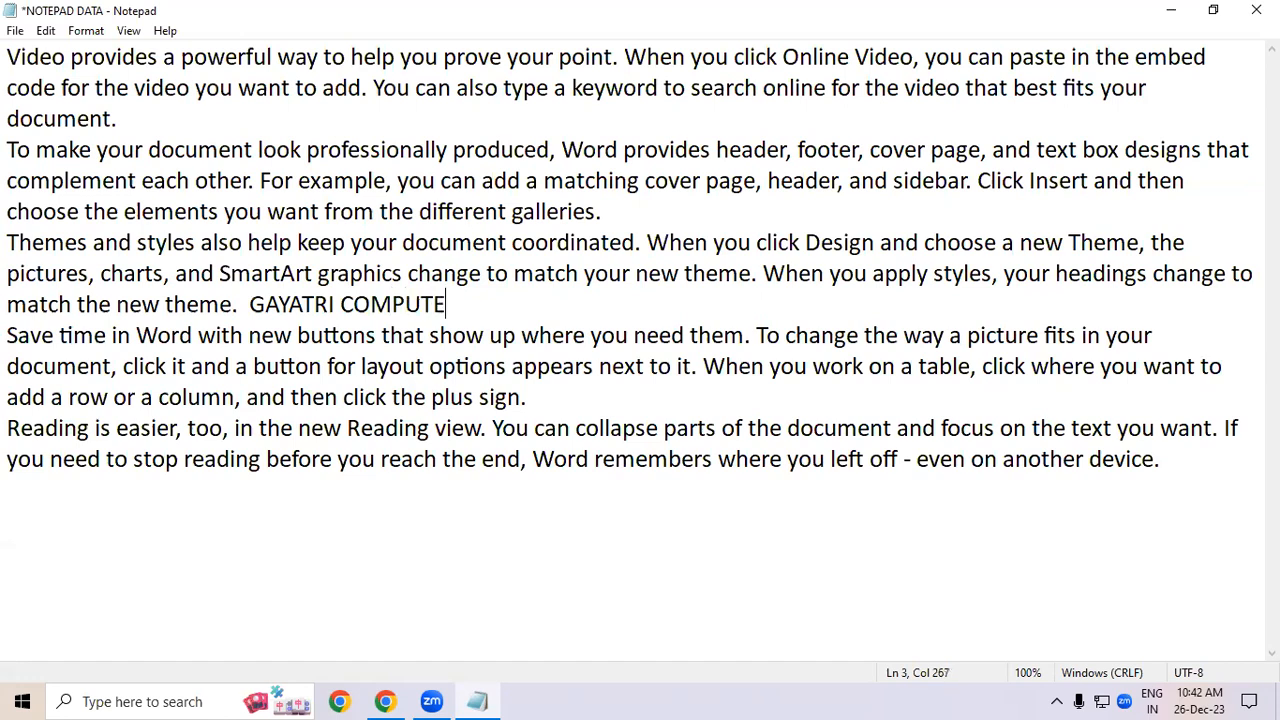
text(R INSTITUTE)
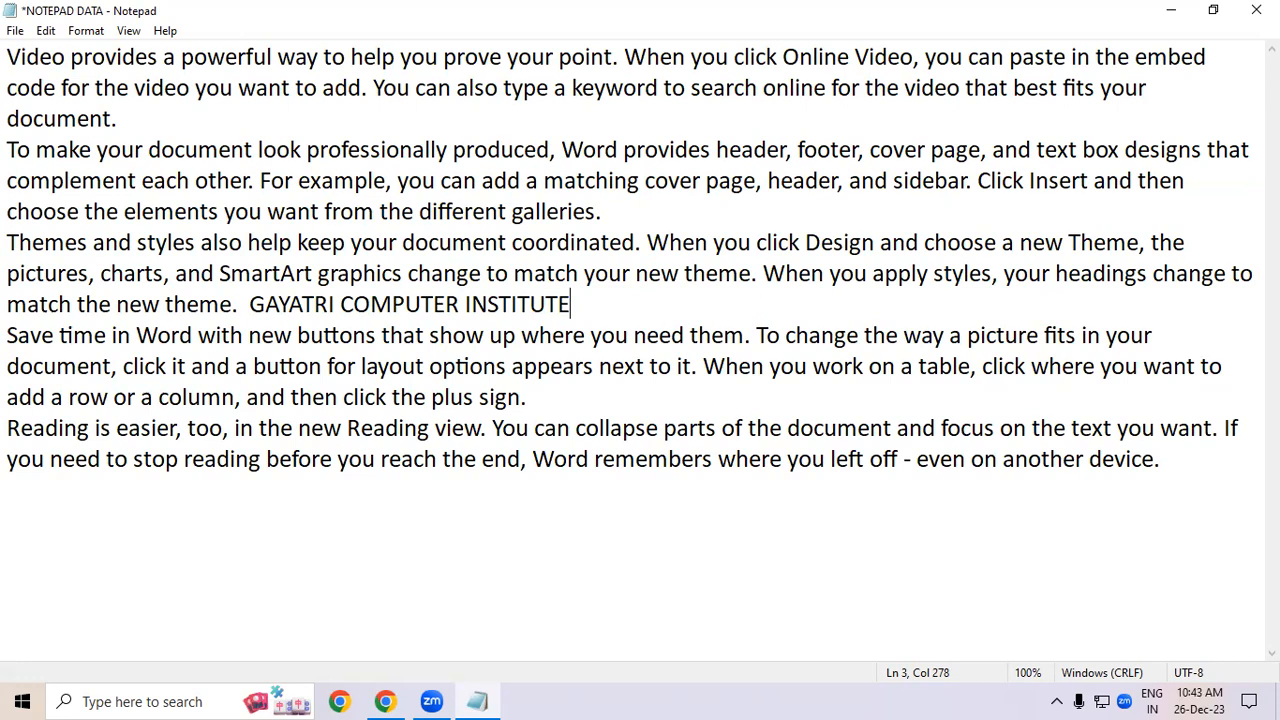
- Save the edited text to the Desktop under the new name NOTEPAD DATA EDIT
key(ctrl+shift+s)
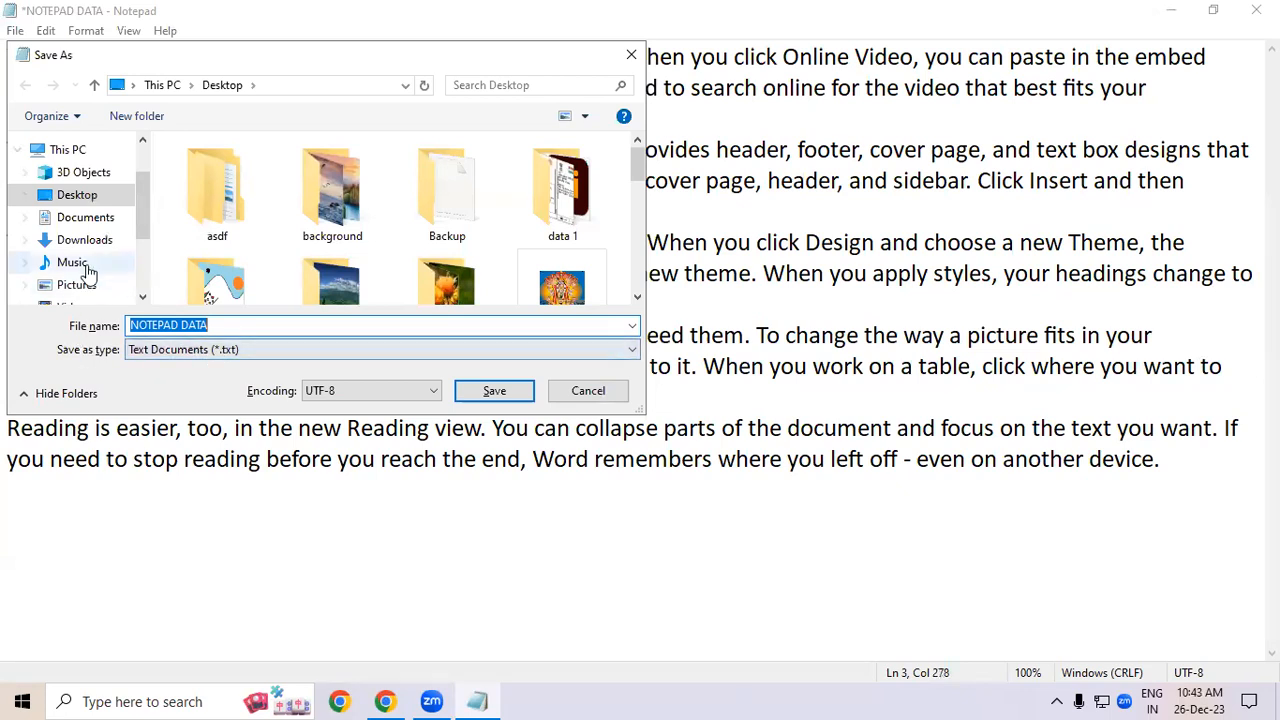
scroll(90, 240, up, 1)
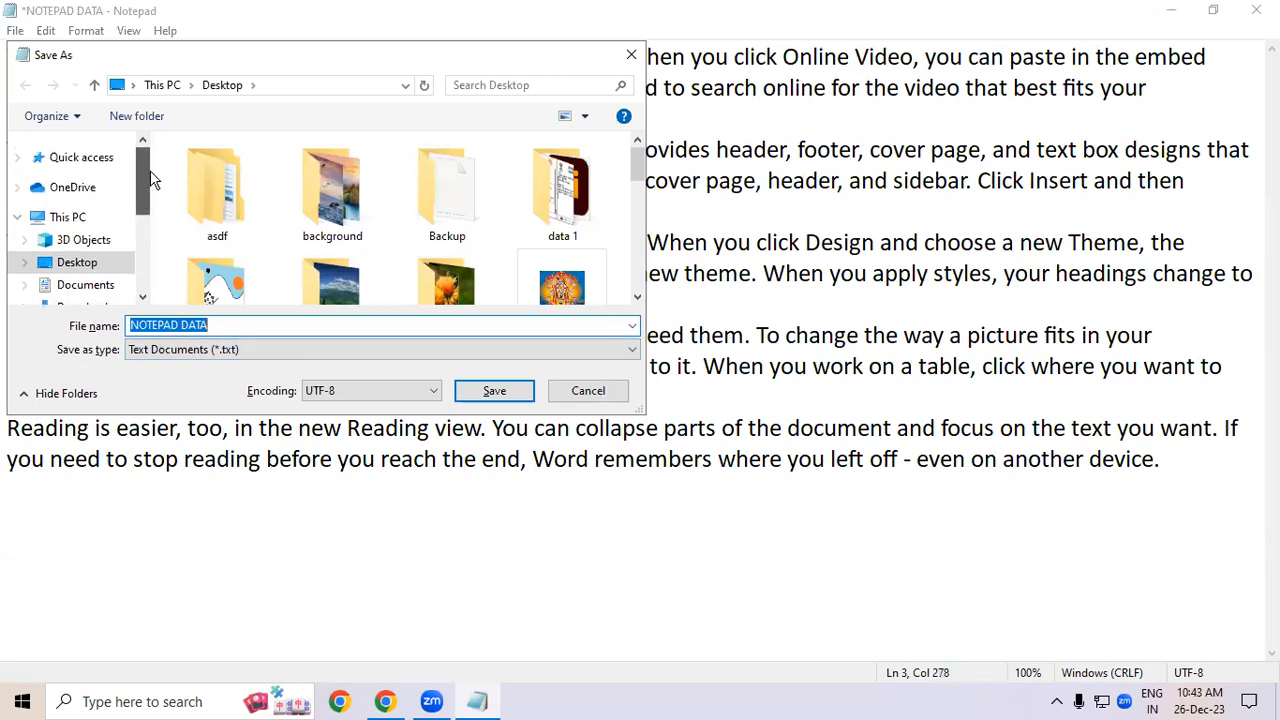
click(100, 265)
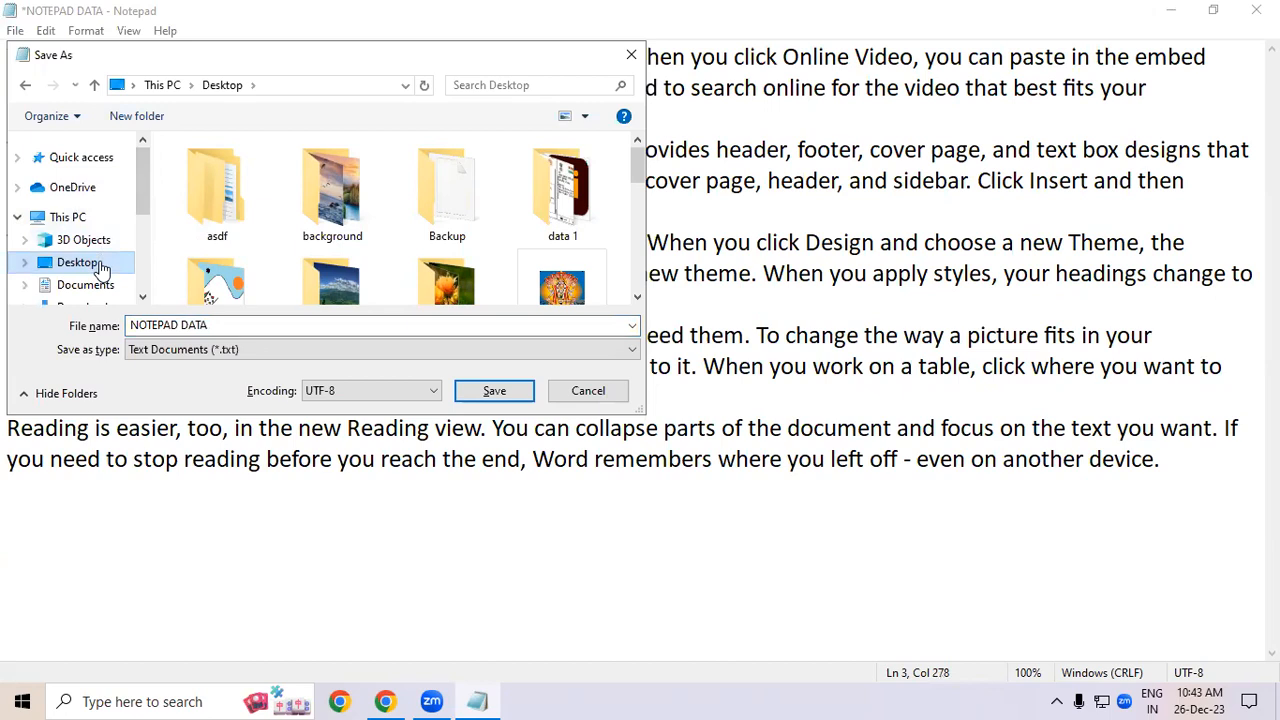
double_click(230, 326)
click(230, 326)
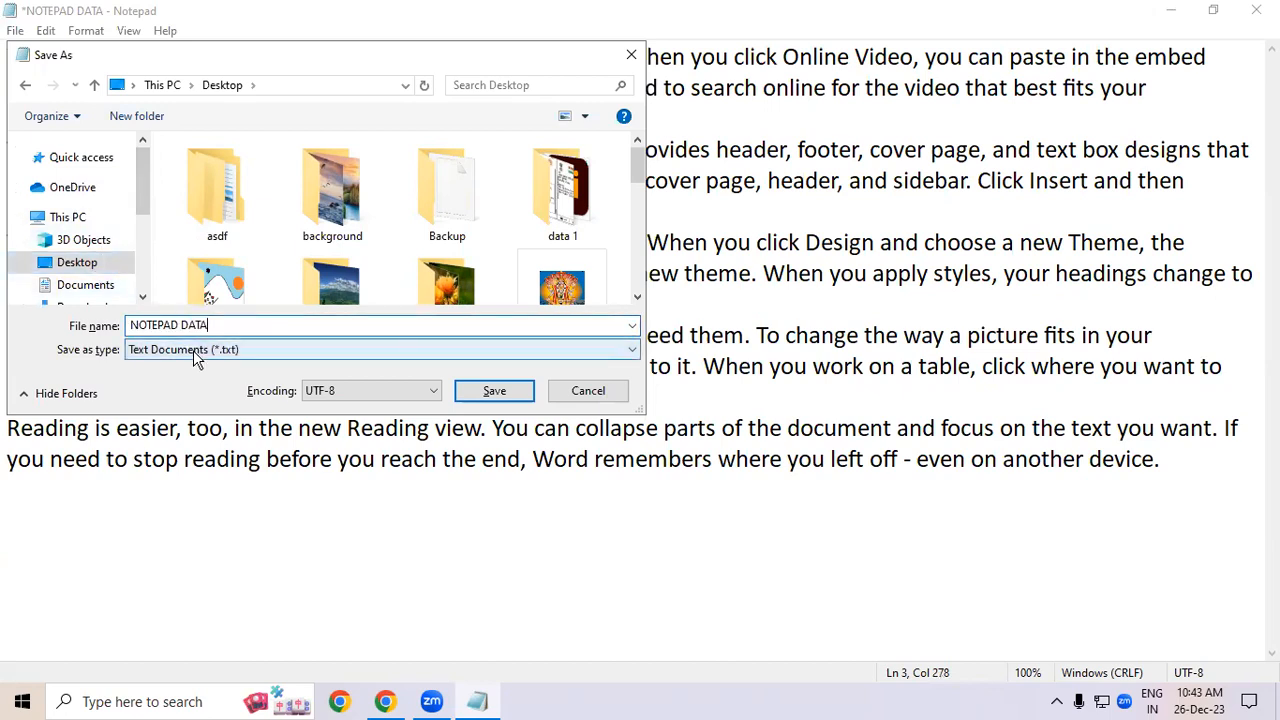
text(EDIT)
click(514, 390)
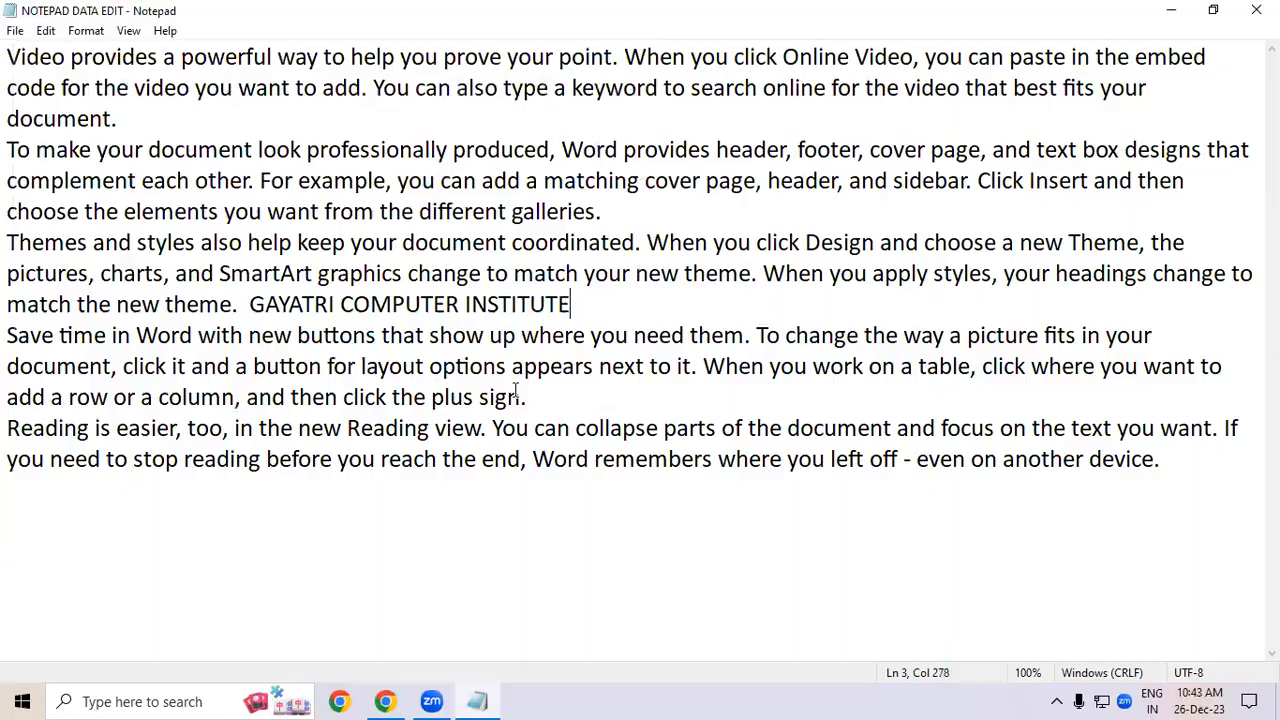
- Close Notepad and open the original NOTEPAD DATA file from the desktop in a maximized window
click(1257, 10)
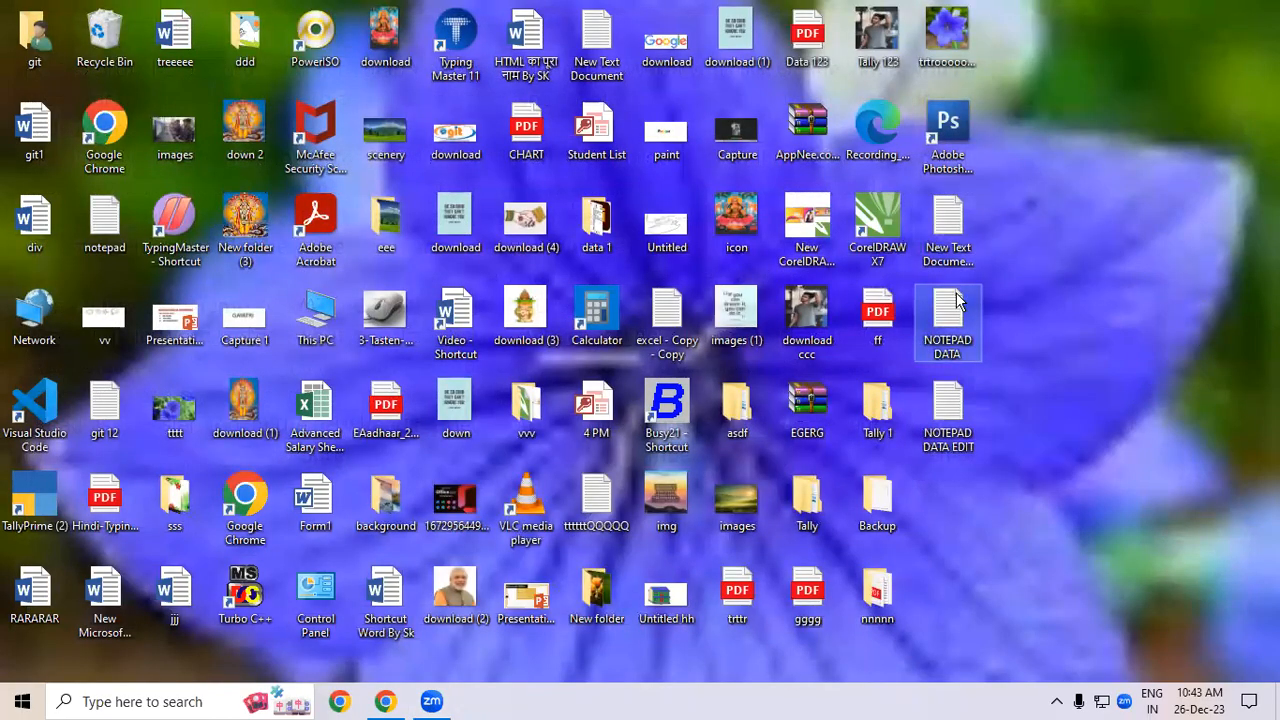
click(948, 415)
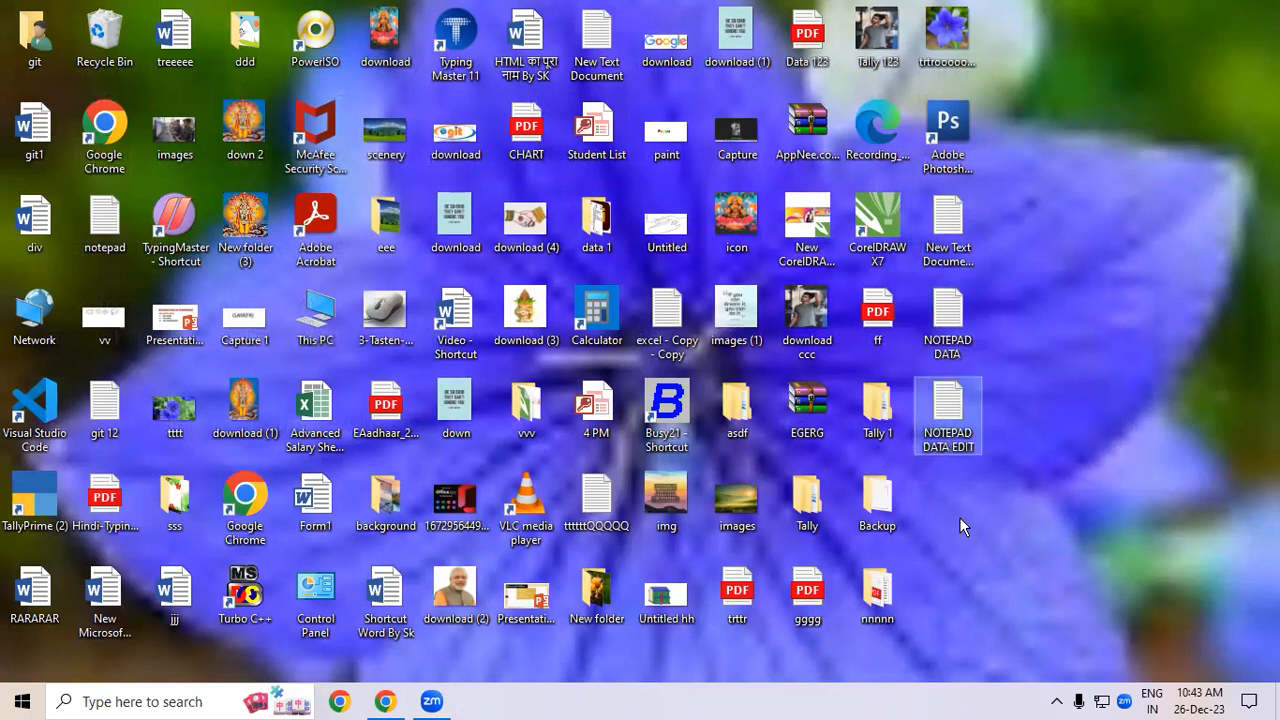
double_click(955, 325)
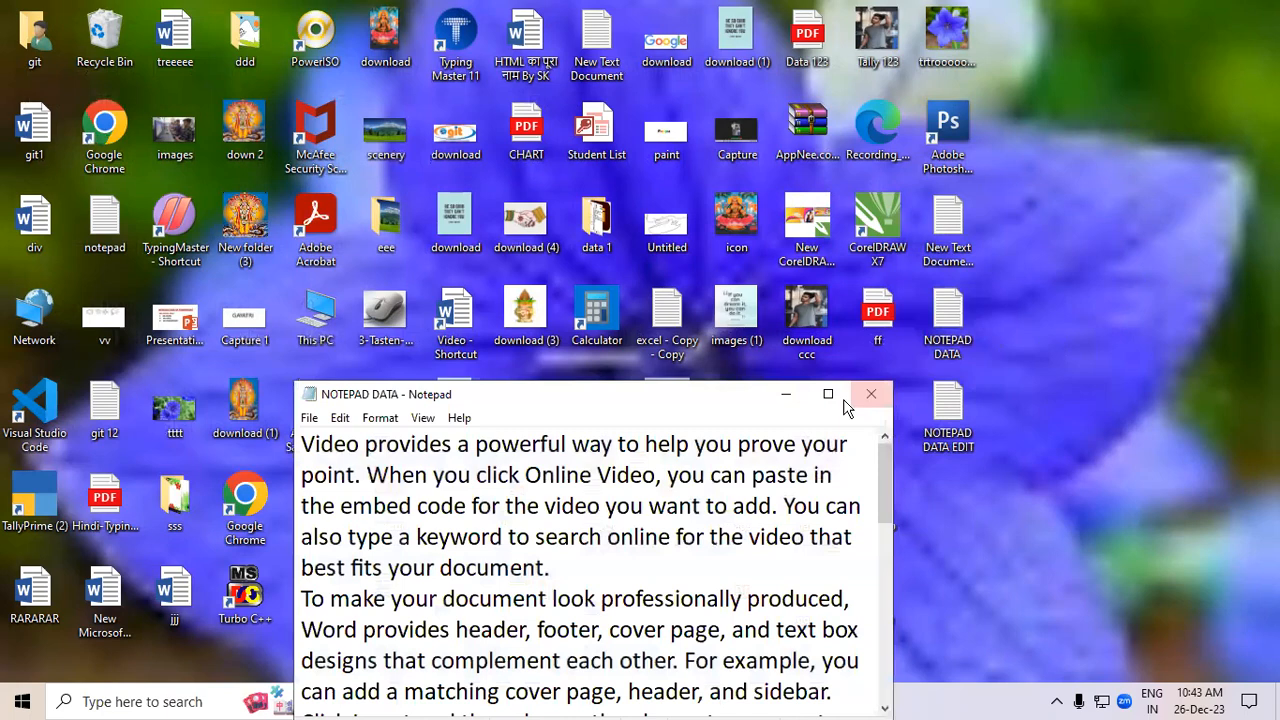
click(843, 395)
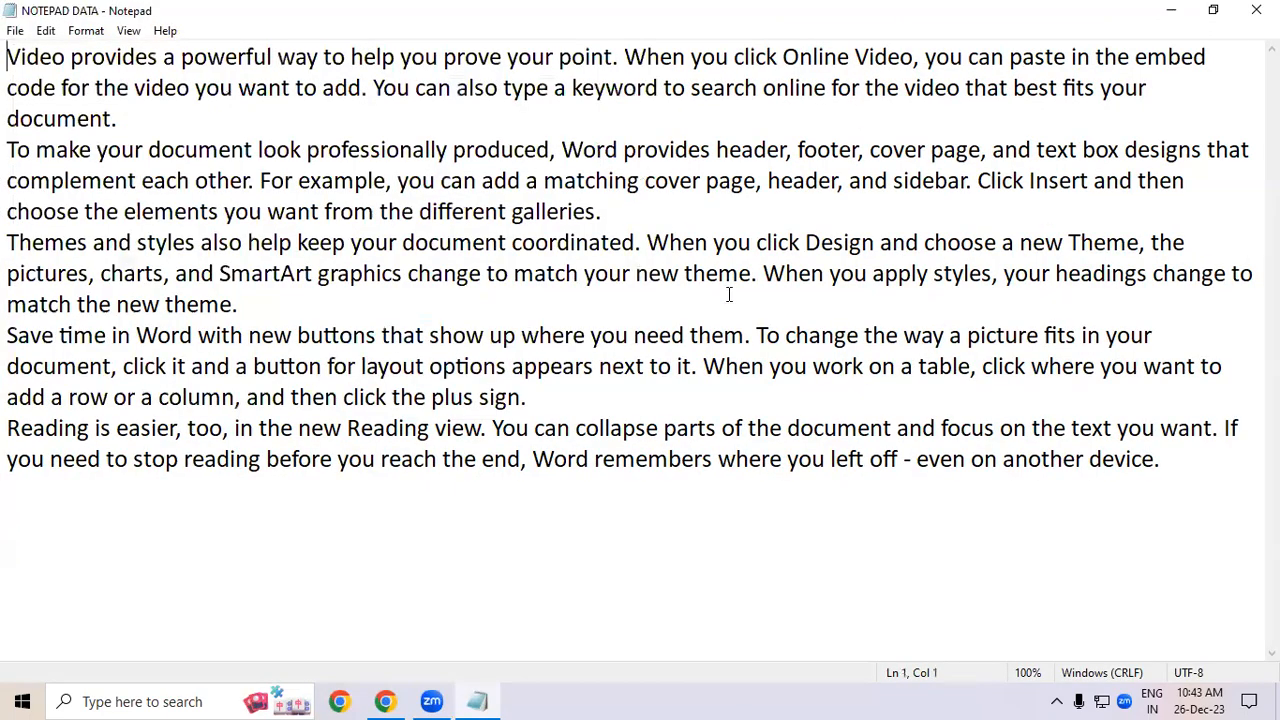
- Close the original file and open NOTEPAD DATA EDIT from the desktop
click(1252, 12)
key(Return)
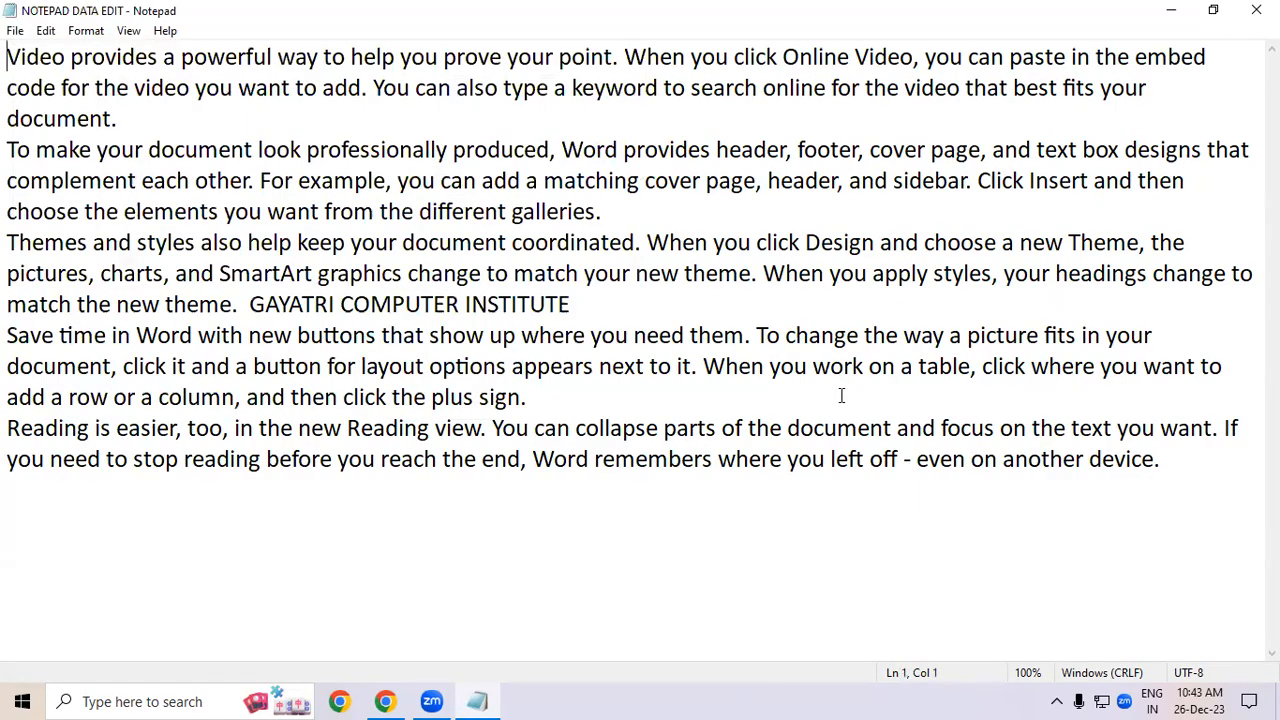
- Open Page Setup and set the paper size to A4
click(17, 31)
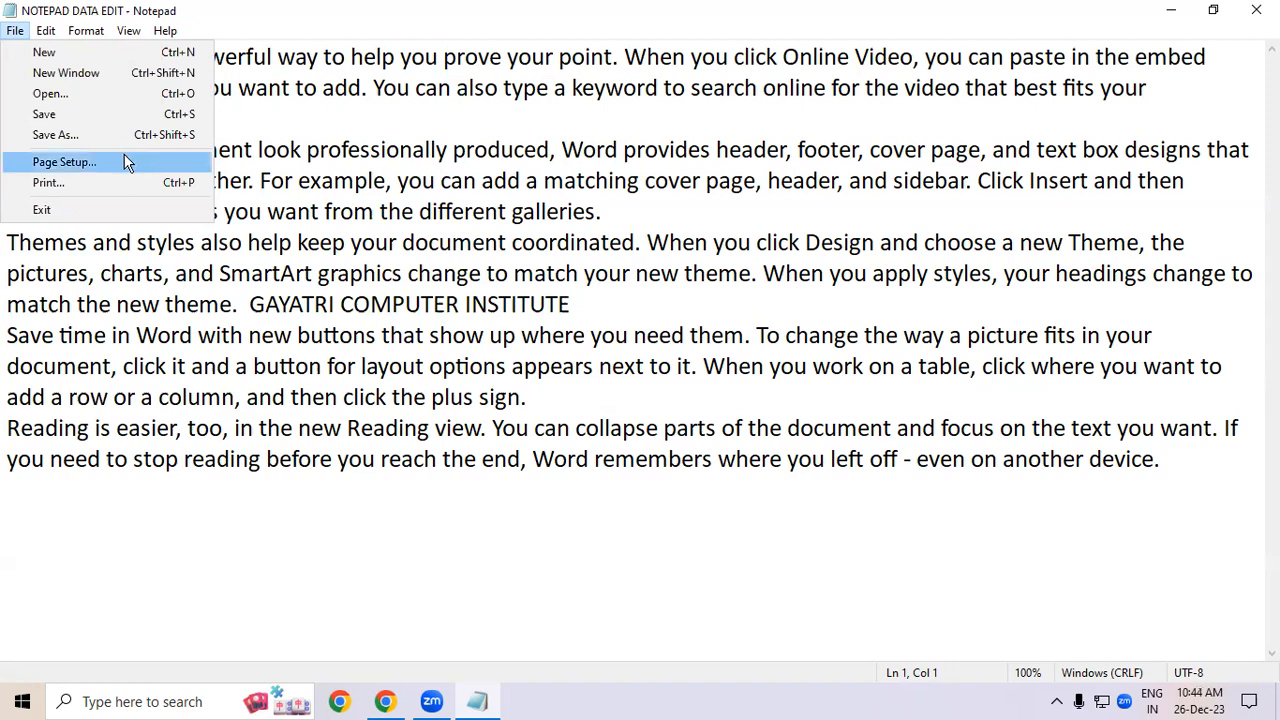
click(125, 162)
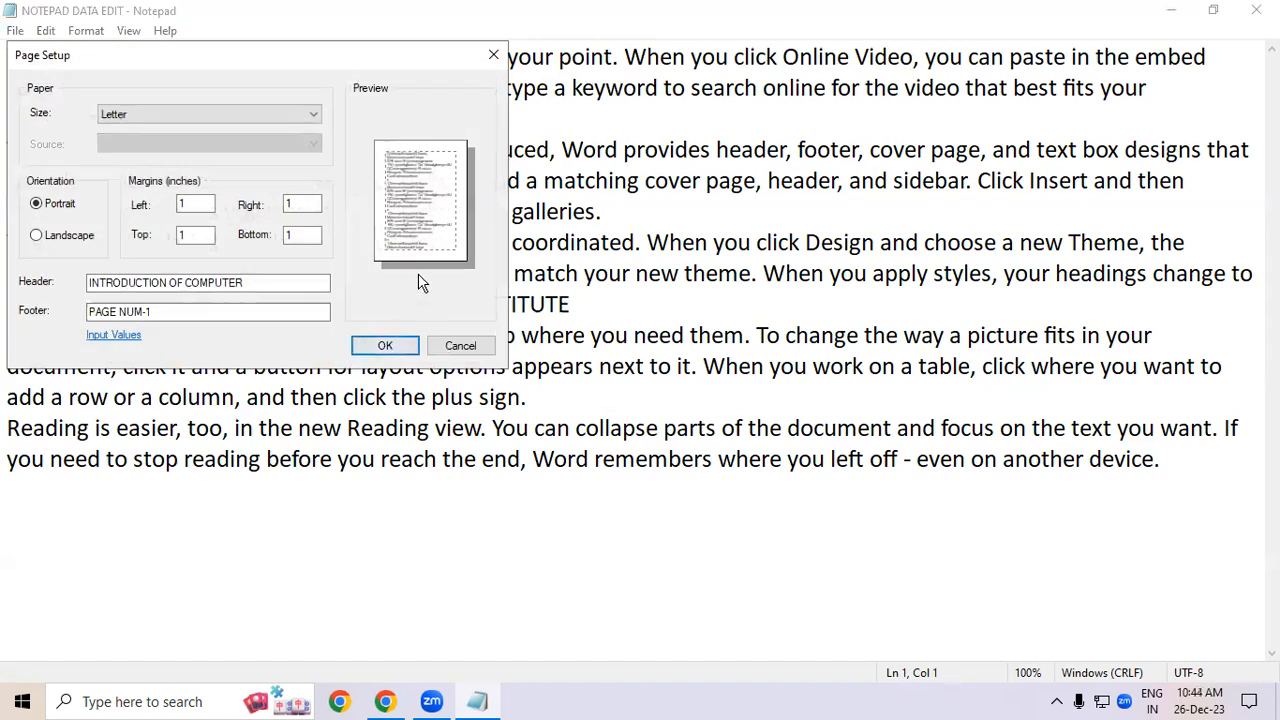
mouse_move(305, 62)
mouse_down()
mouse_move(420, 345)
mouse_move(528, 254)
mouse_up()
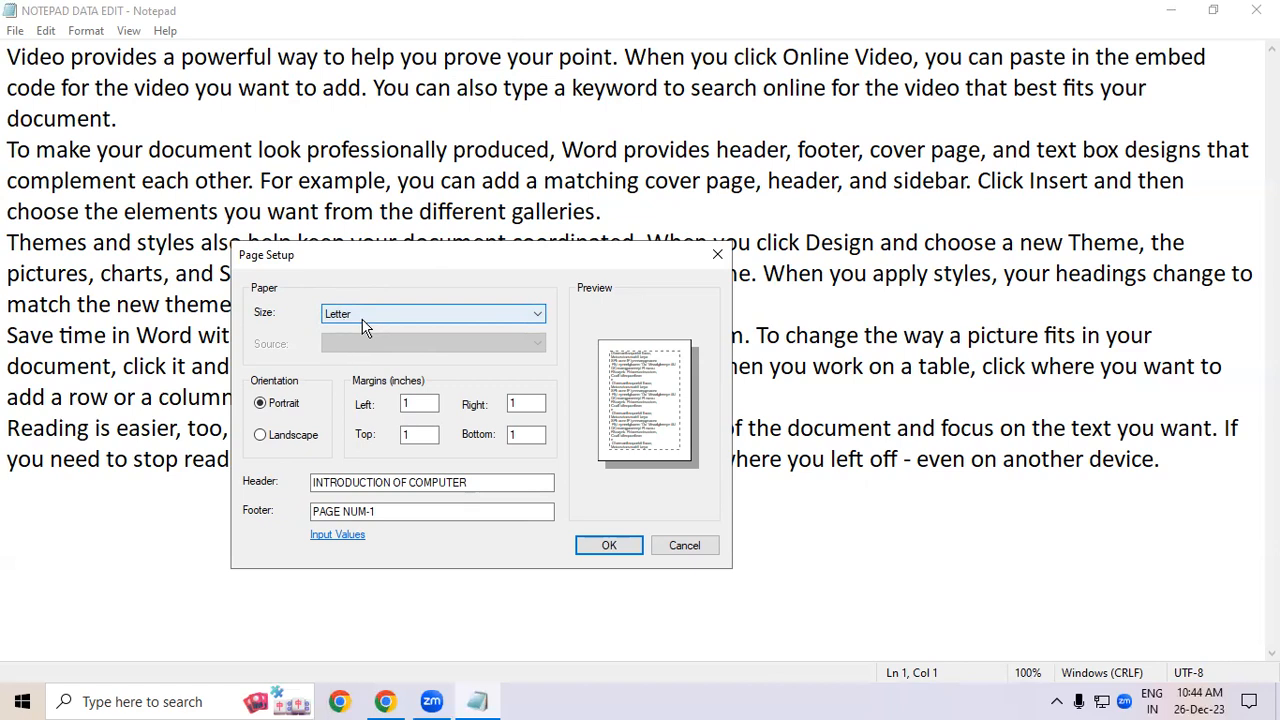
click(416, 316)
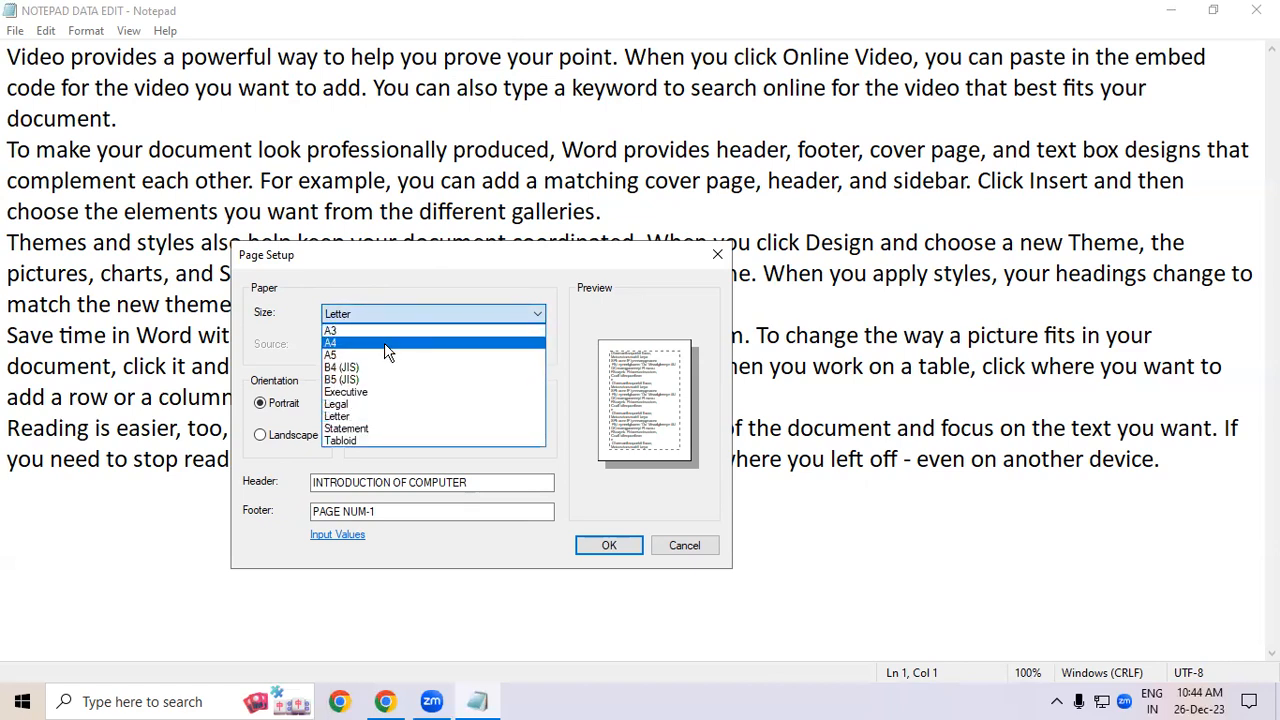
click(388, 344)
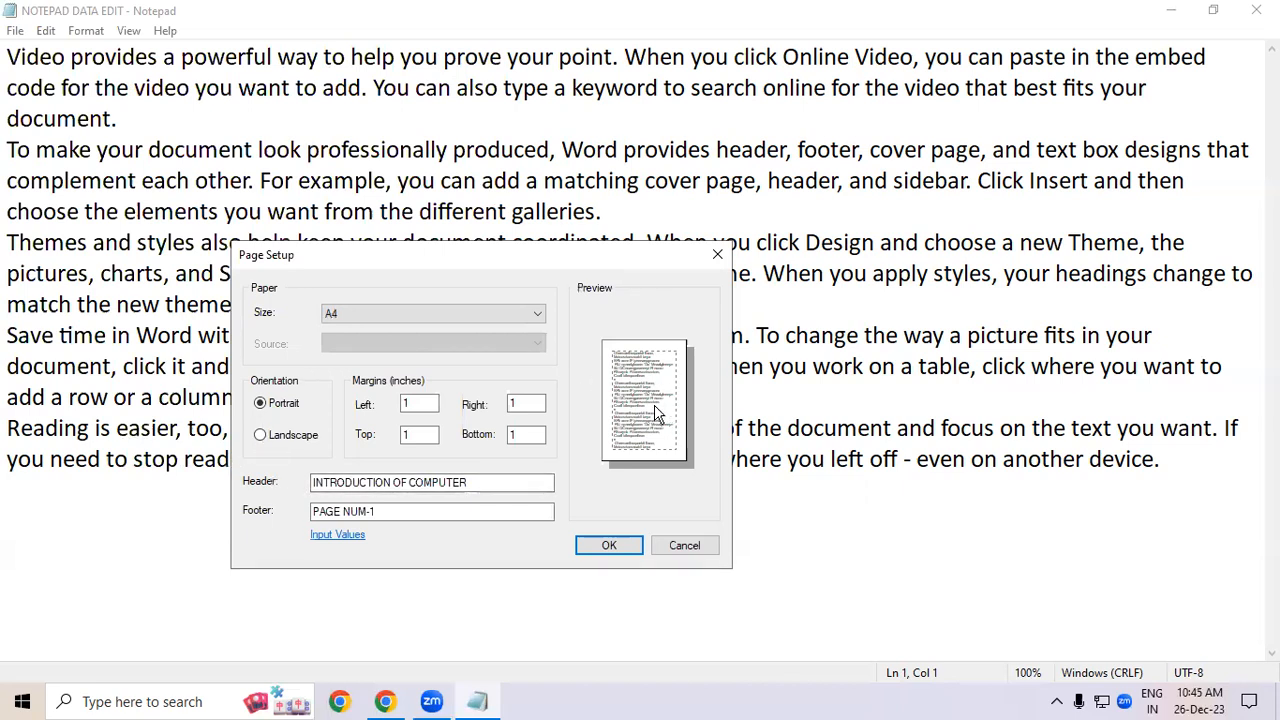
- Toggle the page orientation between Landscape and Portrait, ending on Portrait
click(300, 435)
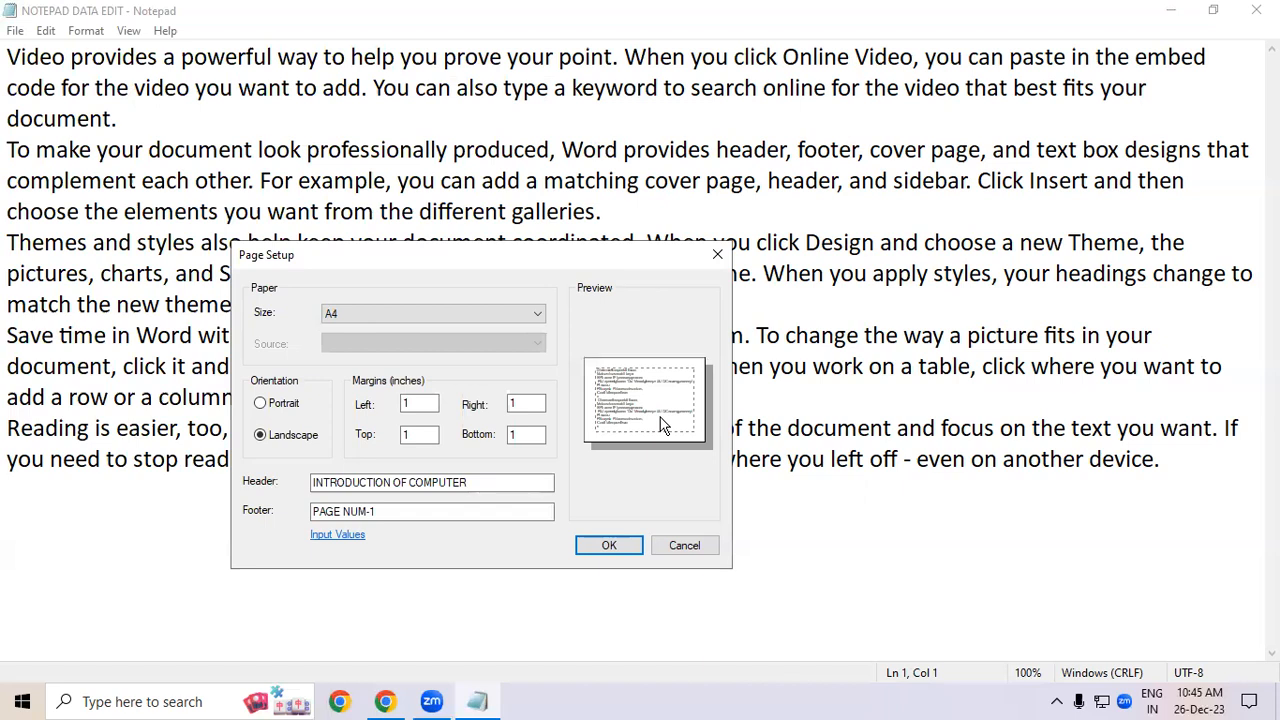
click(262, 404)
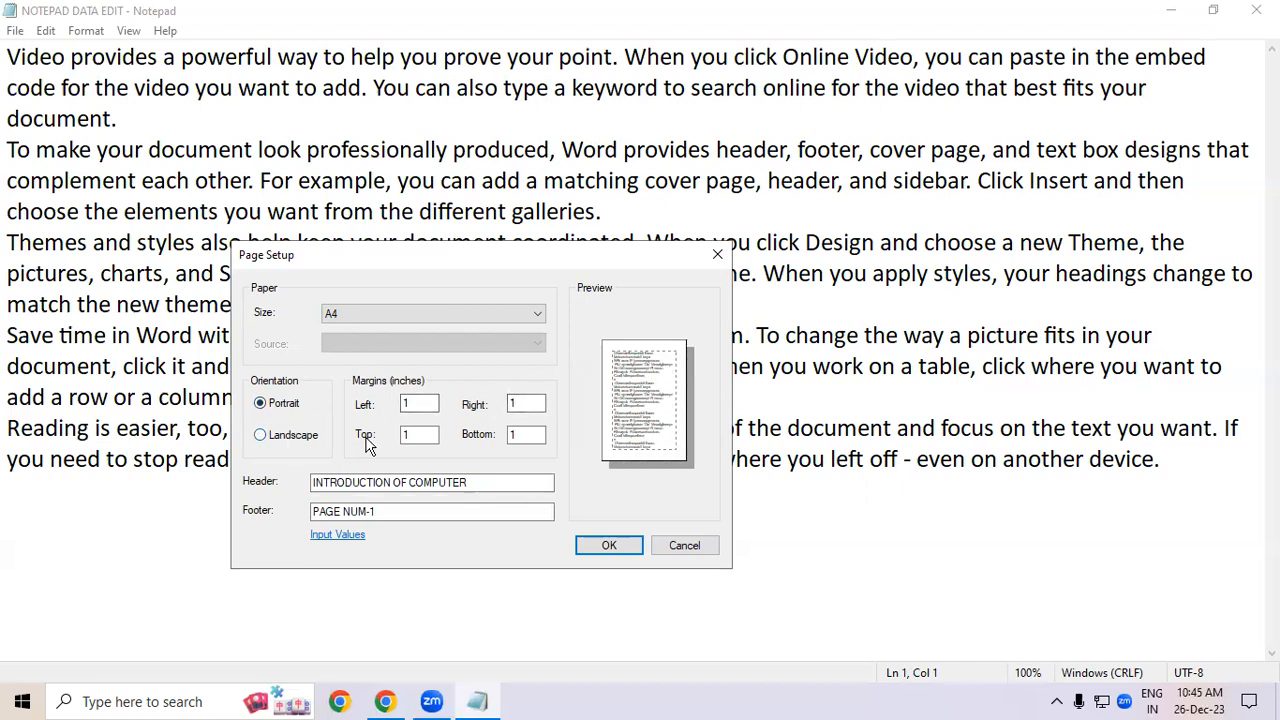
click(291, 436)
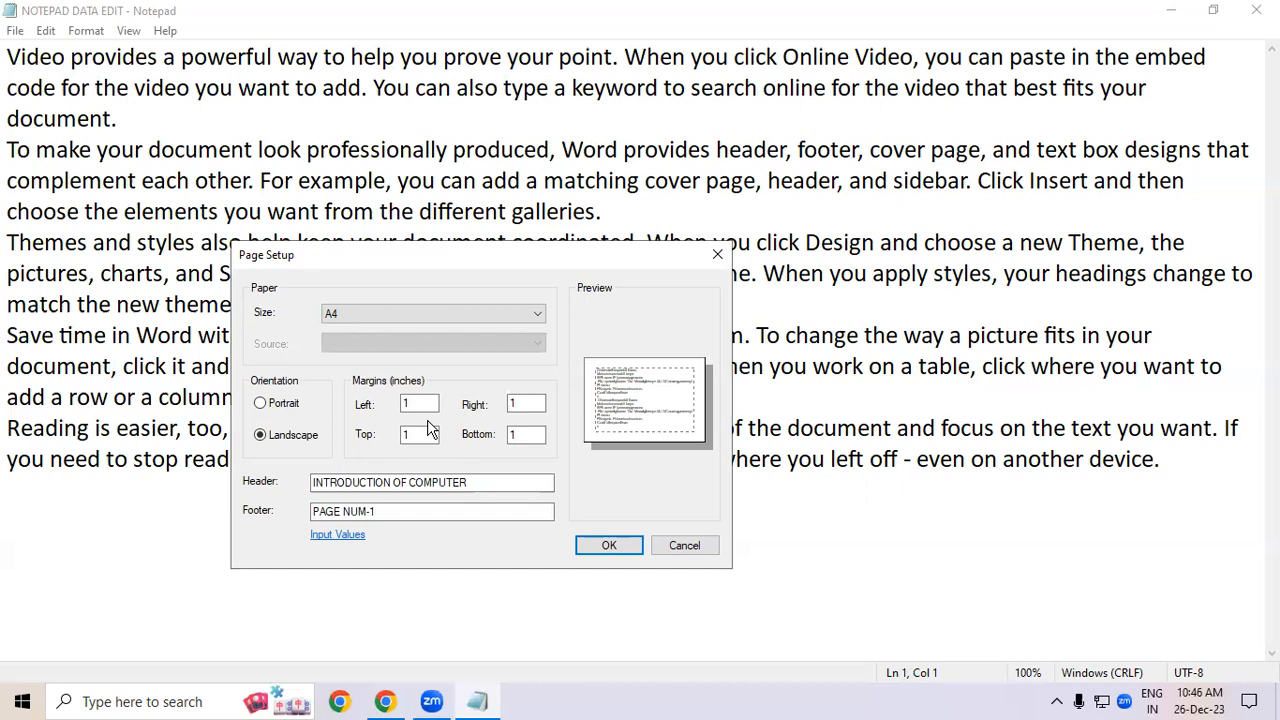
click(305, 406)
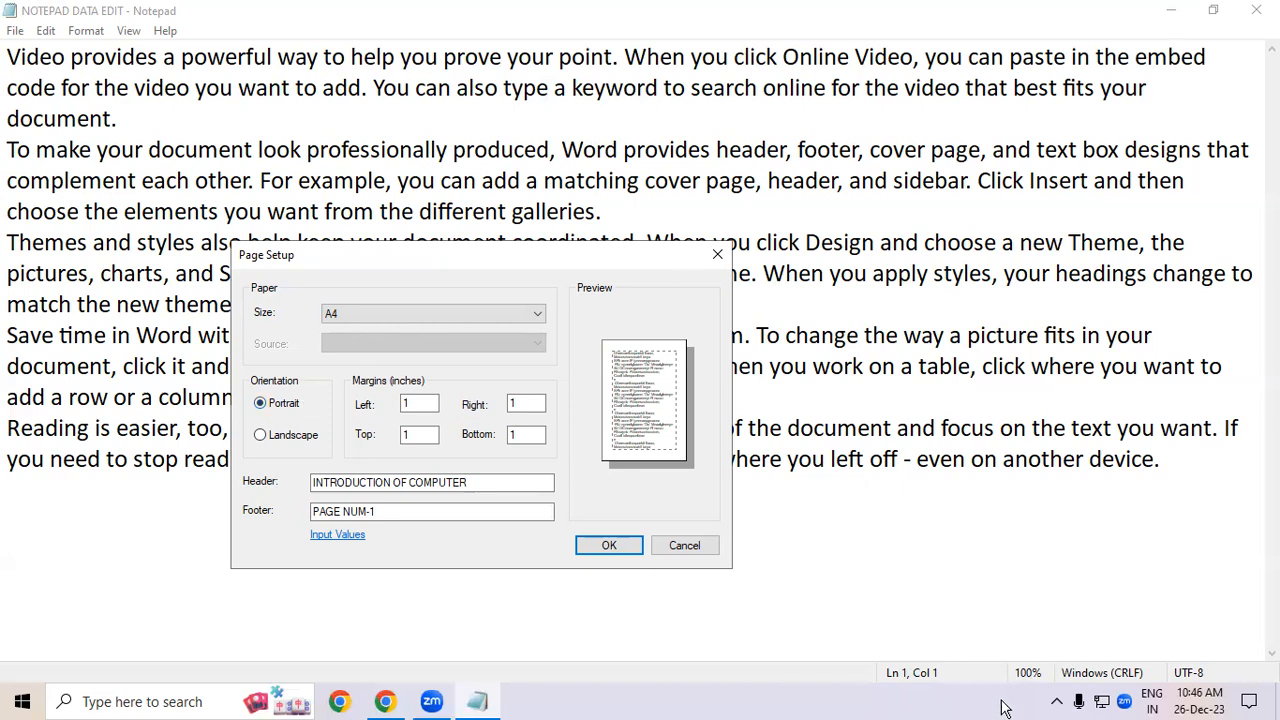
- Set the left, right, top and bottom margins to 2 inches each
click(418, 404)
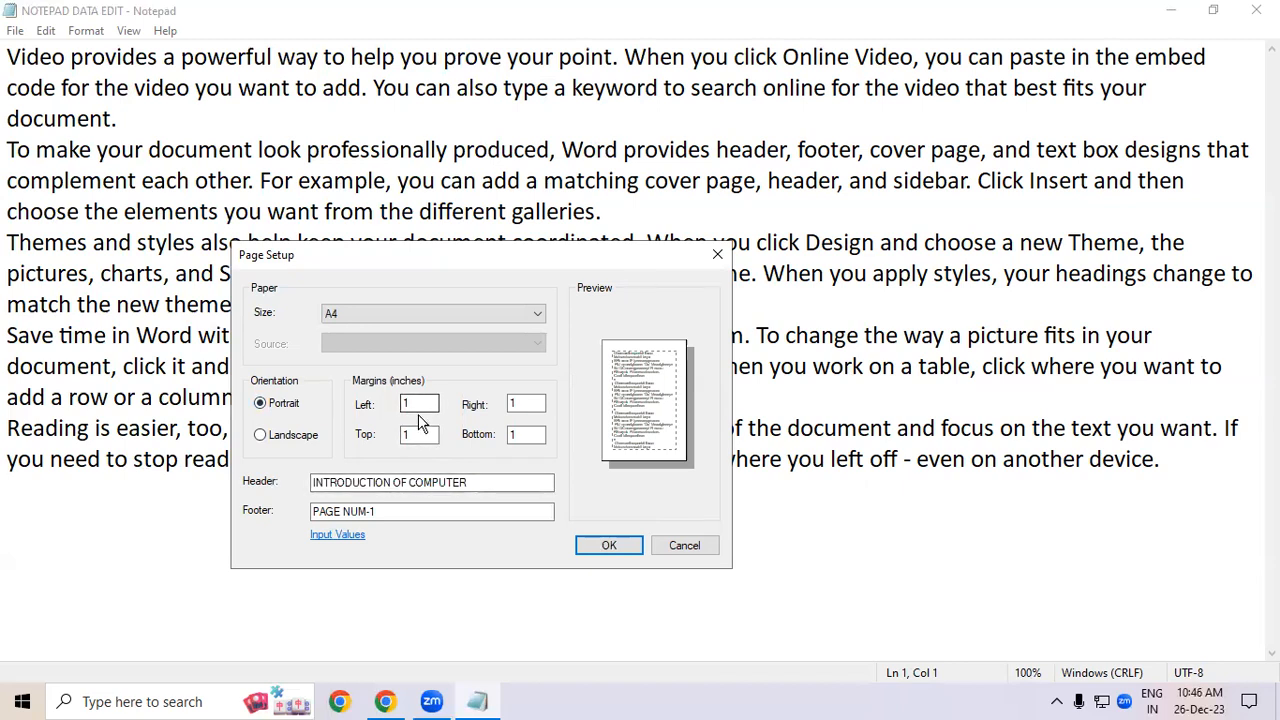
double_click(426, 402)
text(2)
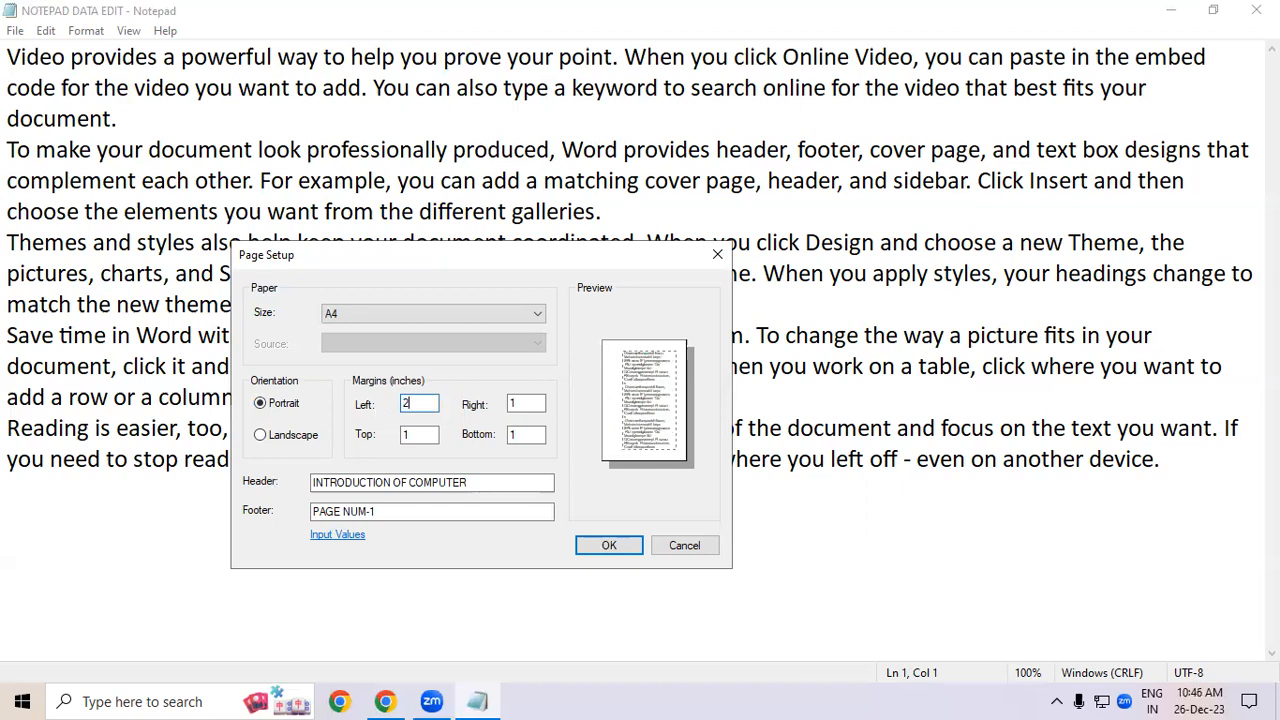
double_click(522, 403)
text(2)
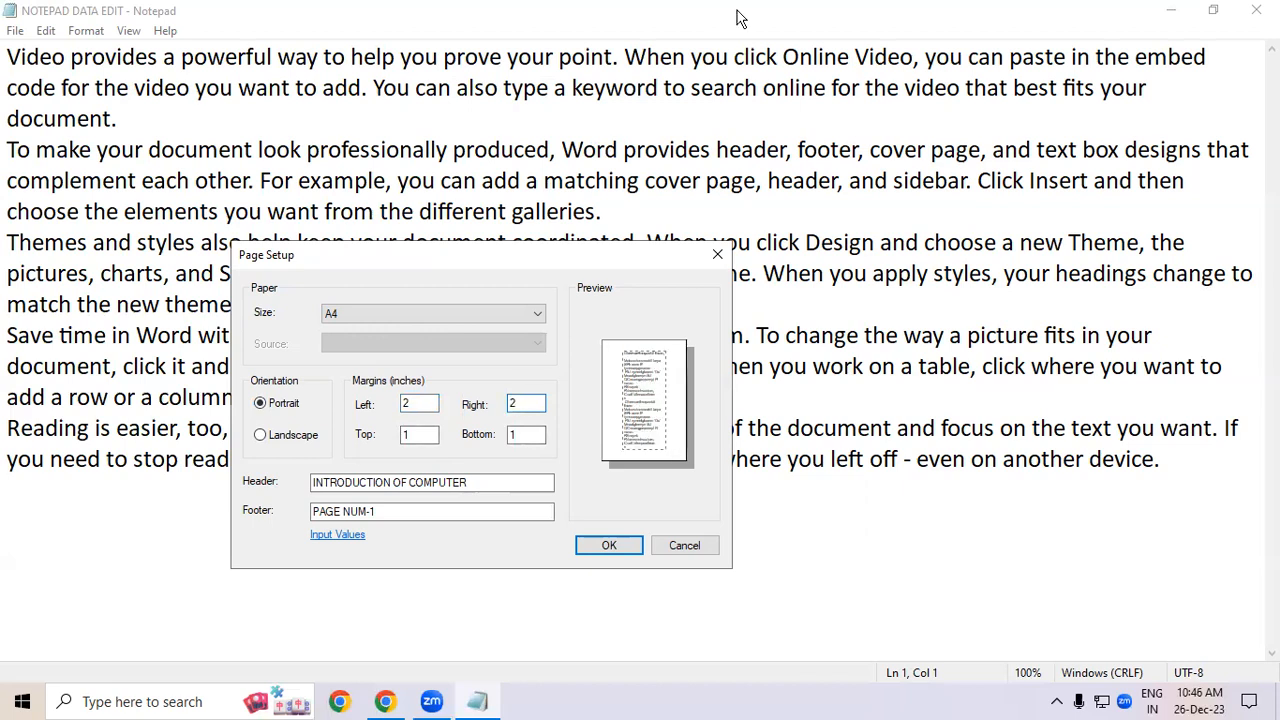
double_click(416, 434)
text(2)
key(Tab)
text(2)
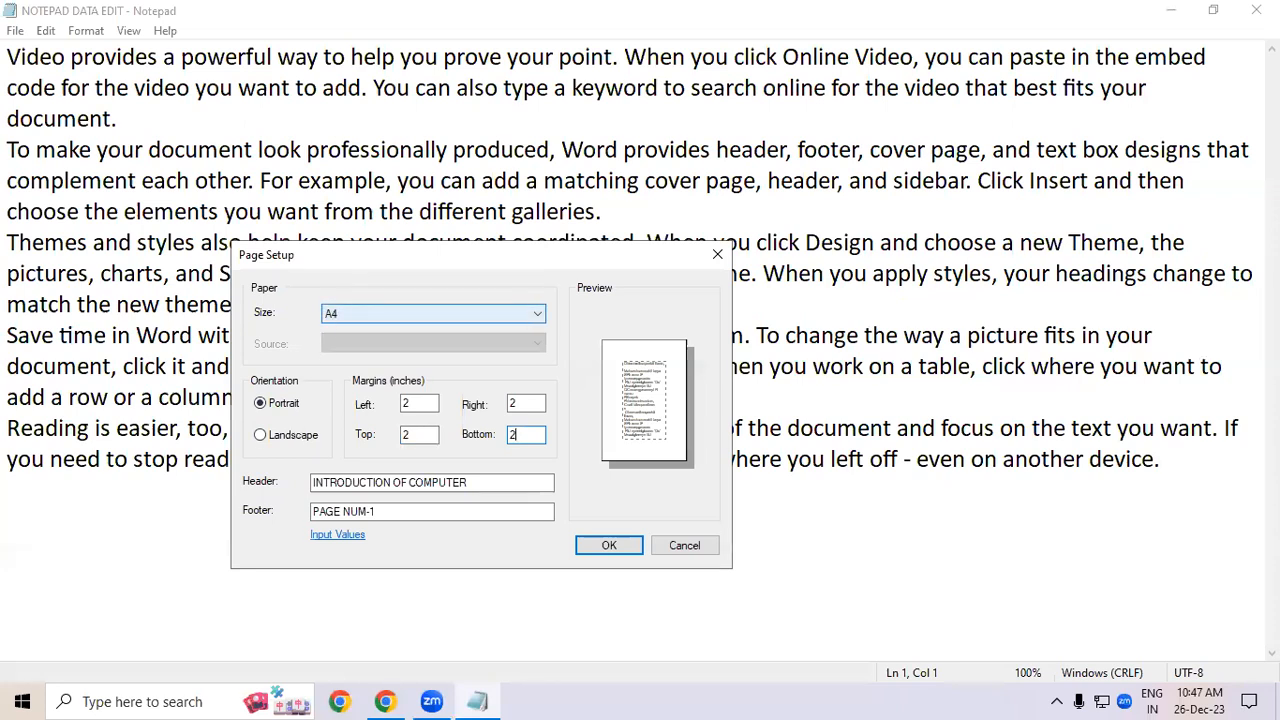
- Switch to Landscape orientation, change the header to NOTEPAD DATA, and apply the page setup
click(287, 442)
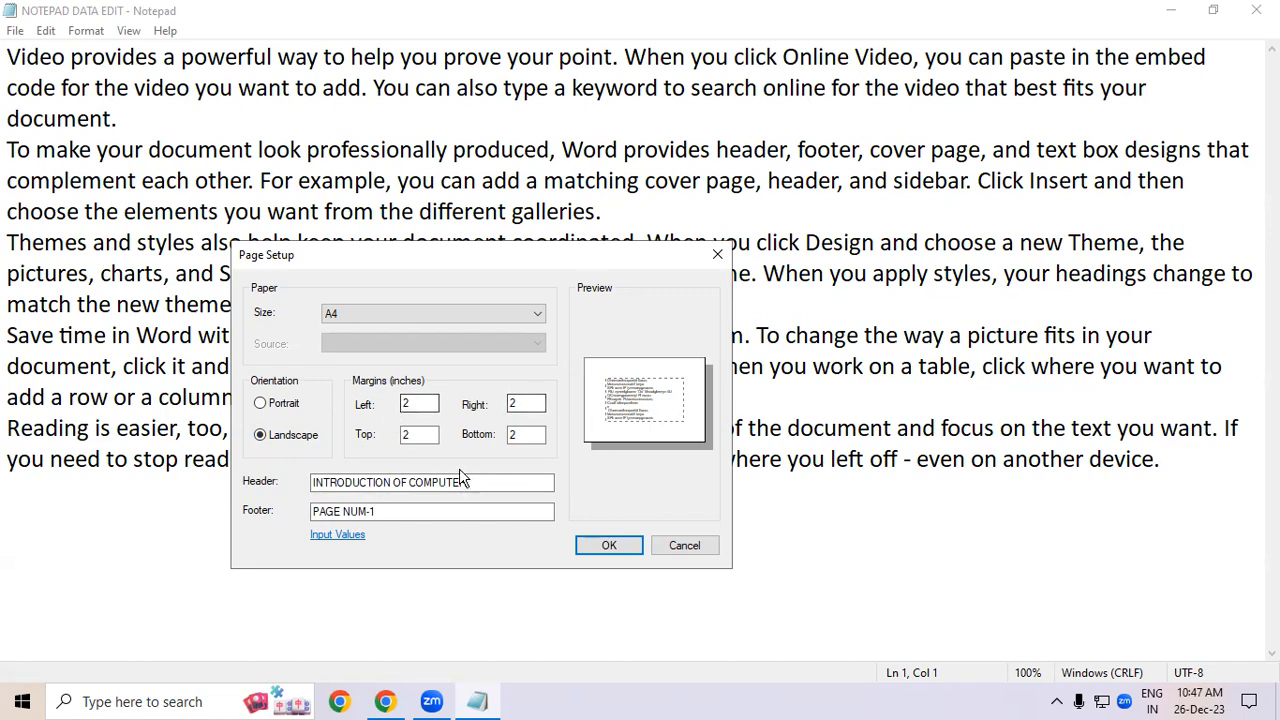
drag(474, 481, 312, 482)
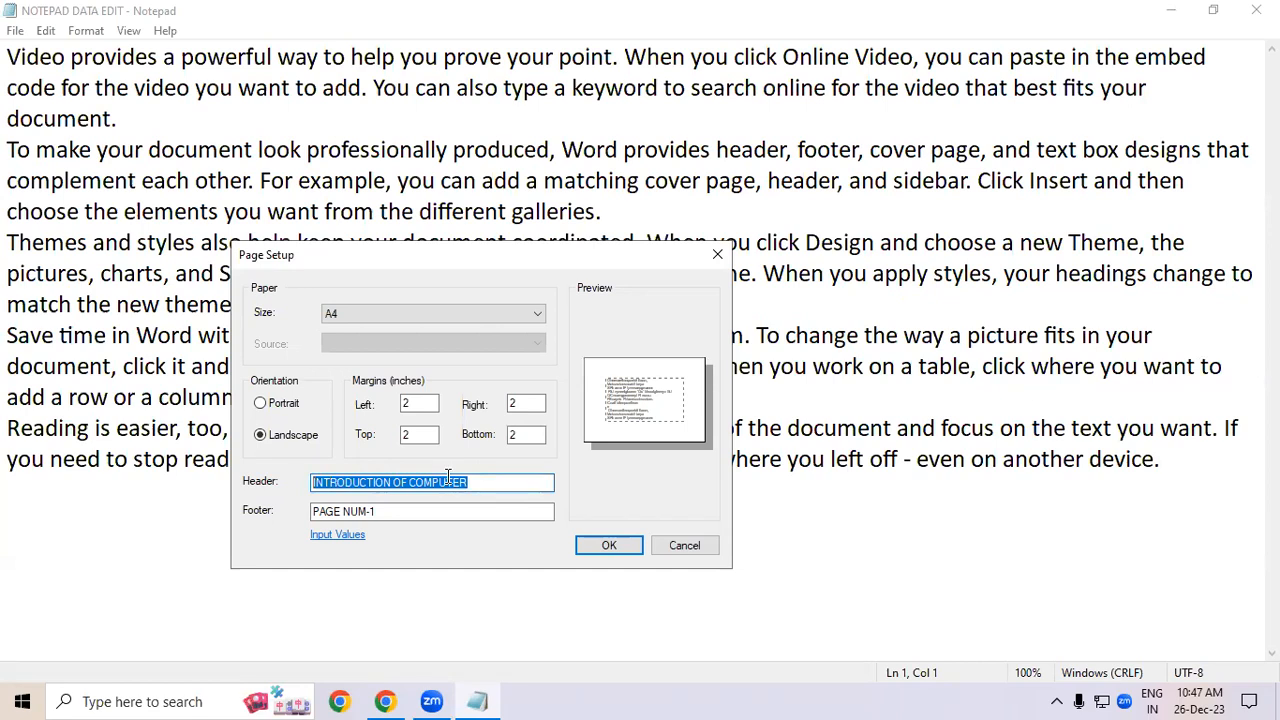
text(NOTEP)
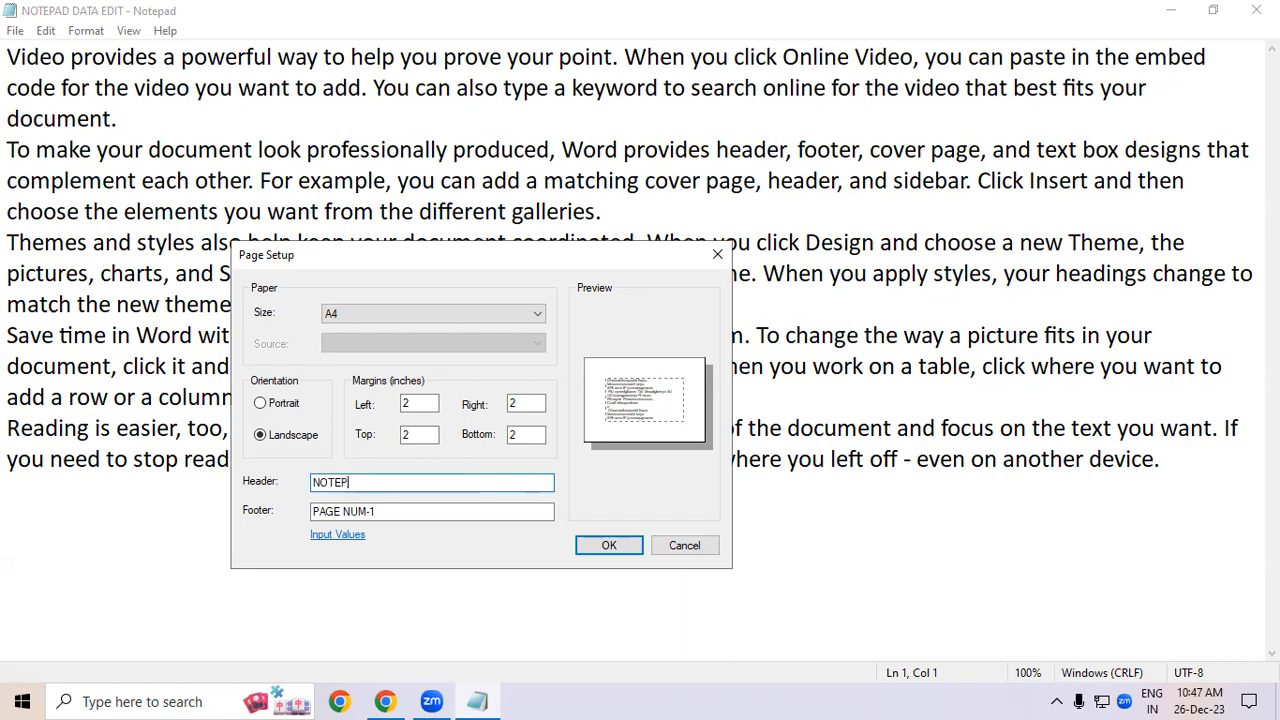
text(AD DATA)
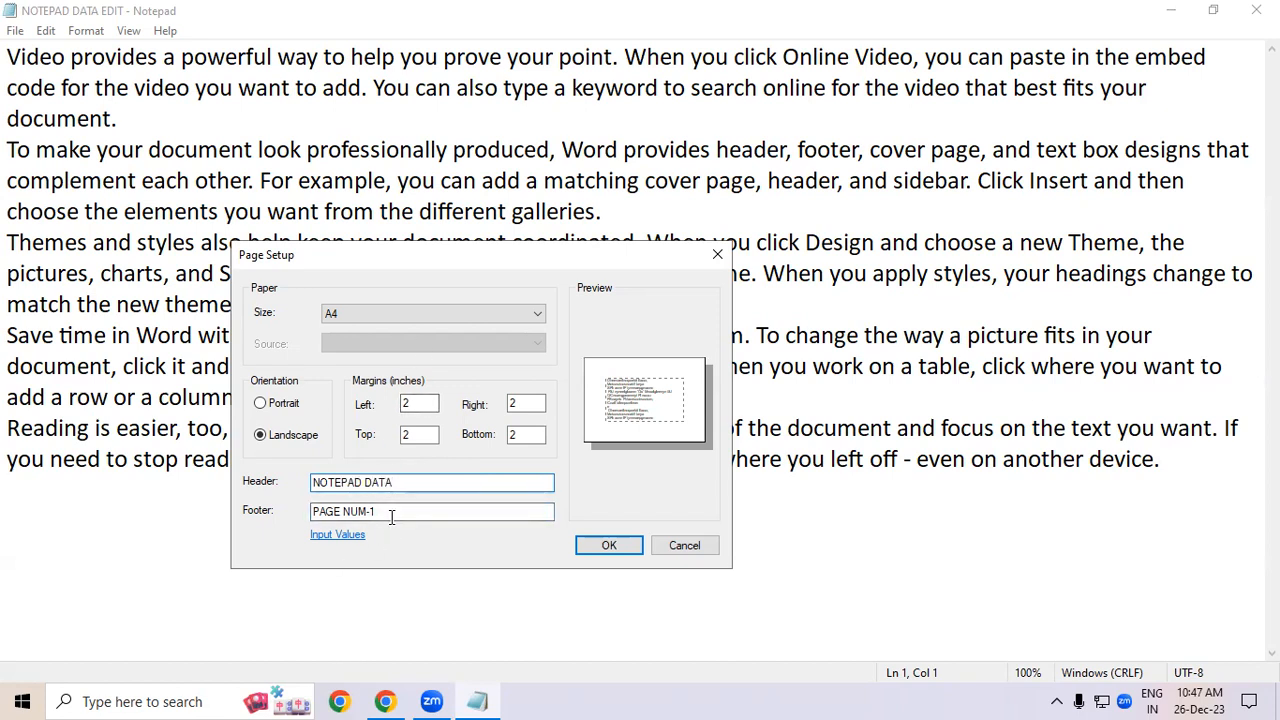
click(629, 540)
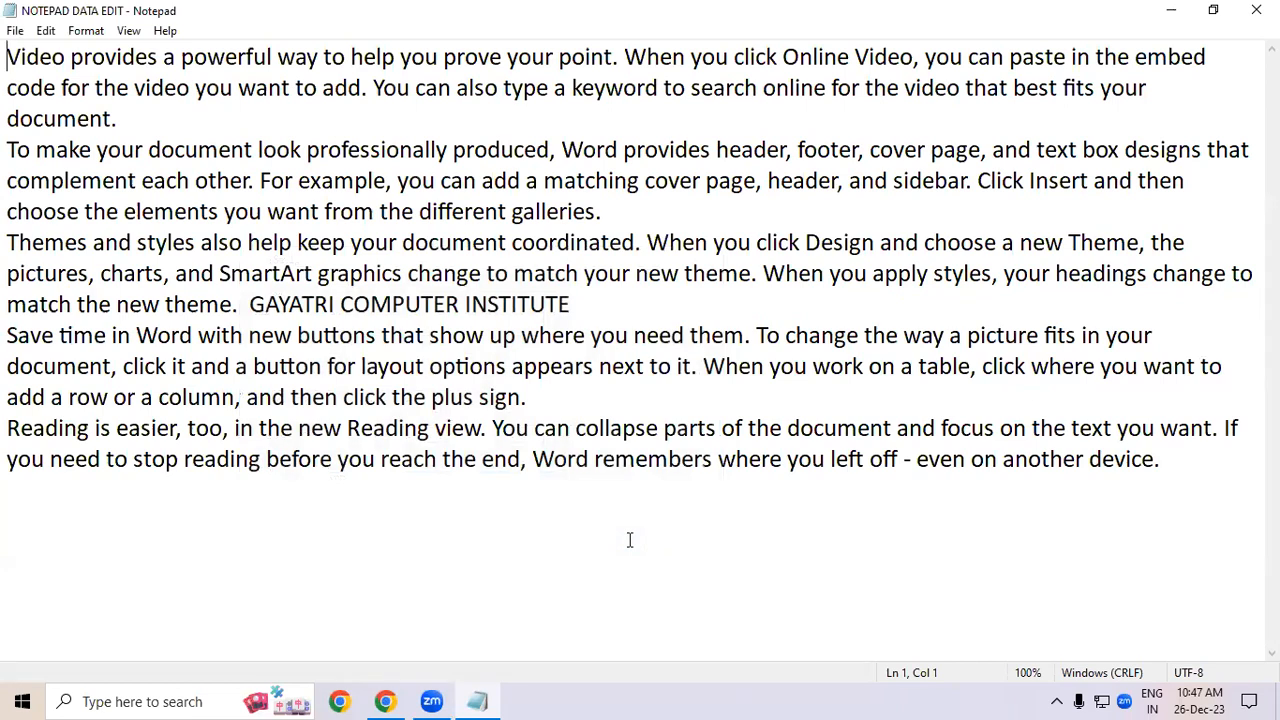
- Print the document to Microsoft Print to PDF, saving it on the Desktop as DDDDCDDCDCDCDCD
key(ctrl+p)
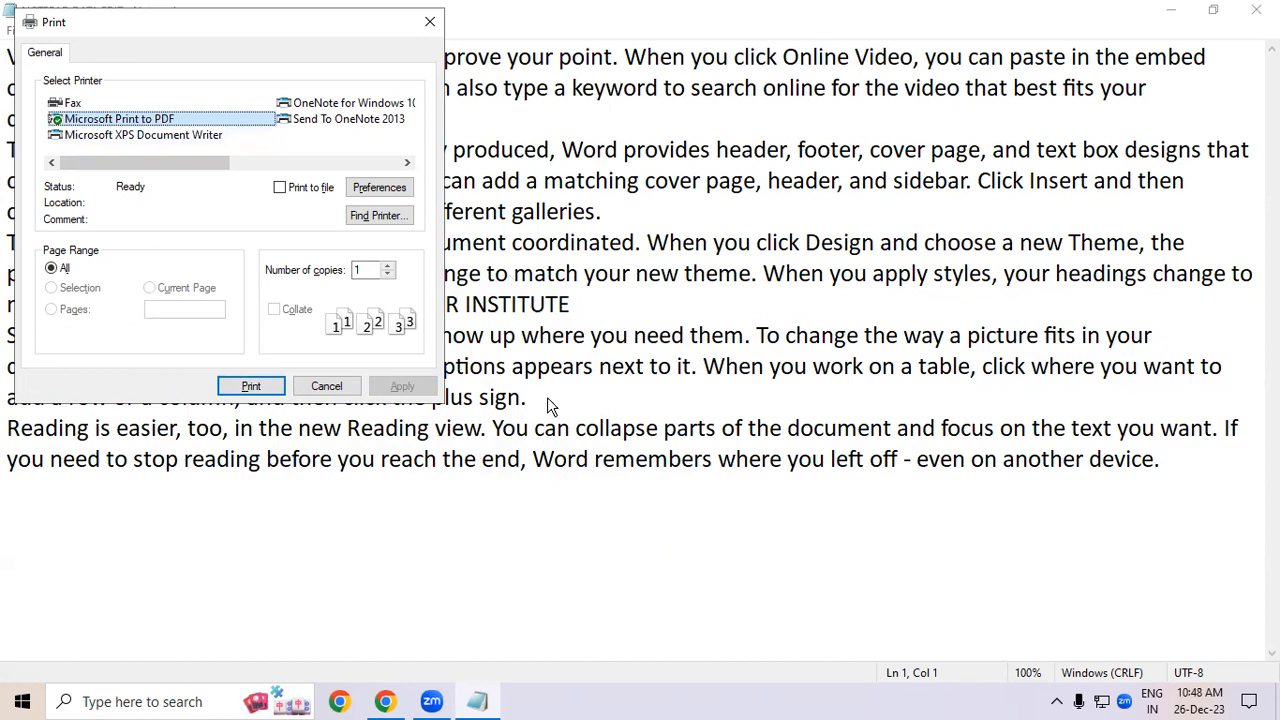
click(249, 387)
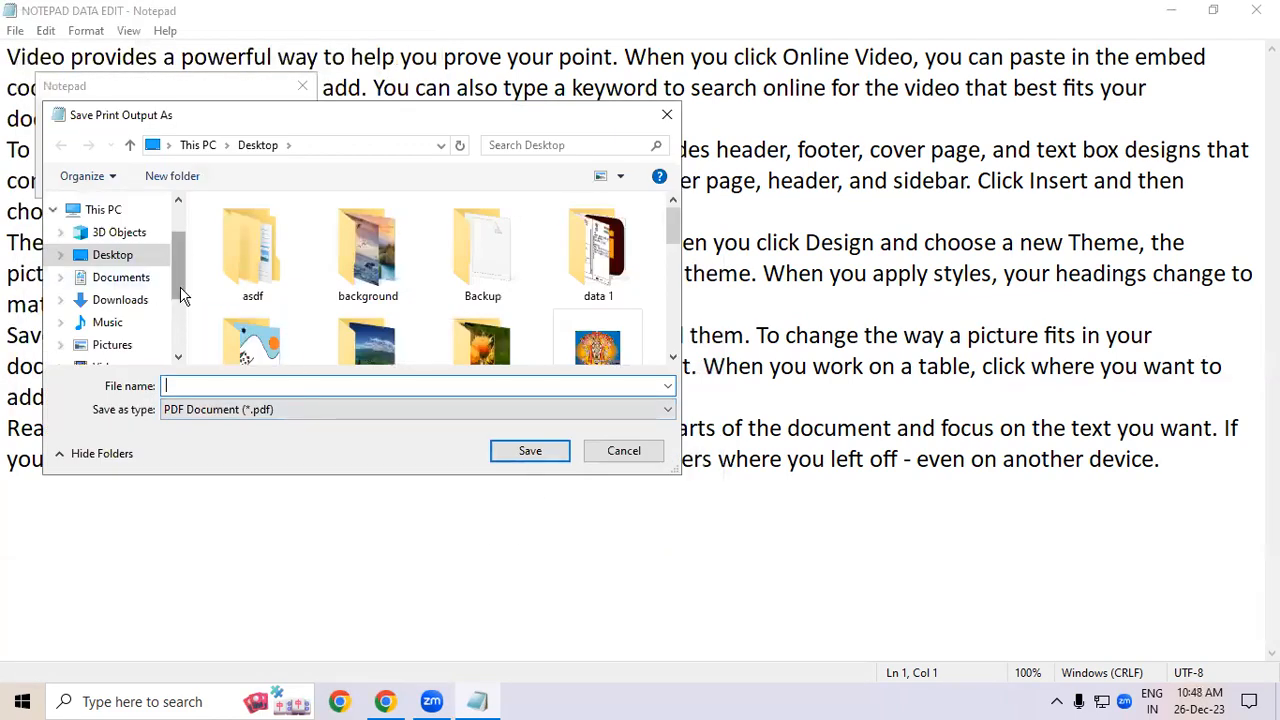
scroll(177, 251, up, 2)
click(232, 385)
text(DD)
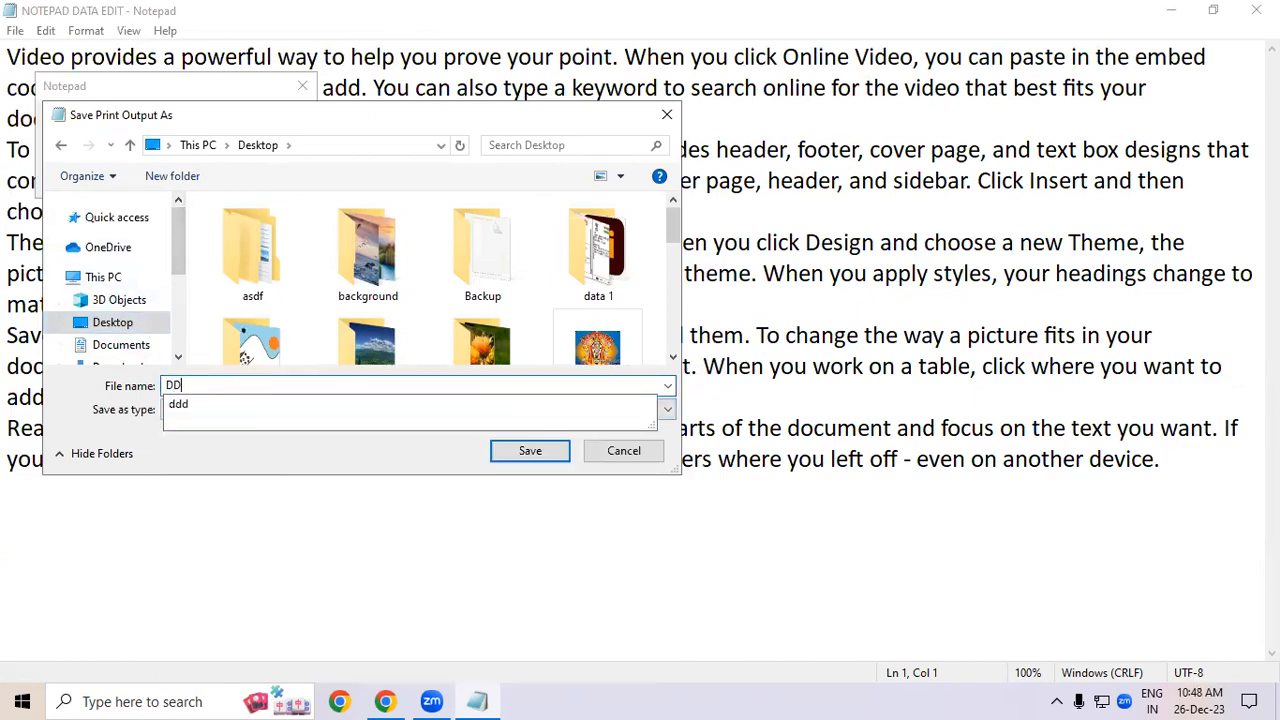
text(DDCDDCDCDCDCD)
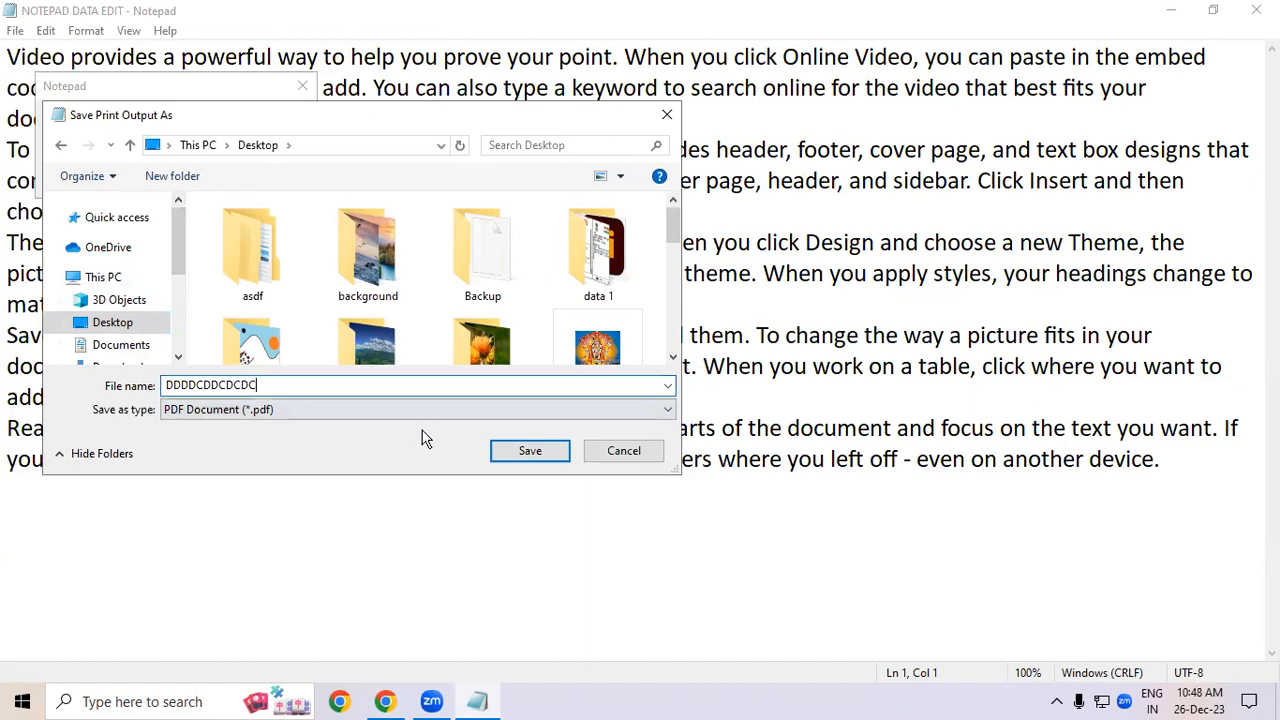
click(556, 452)
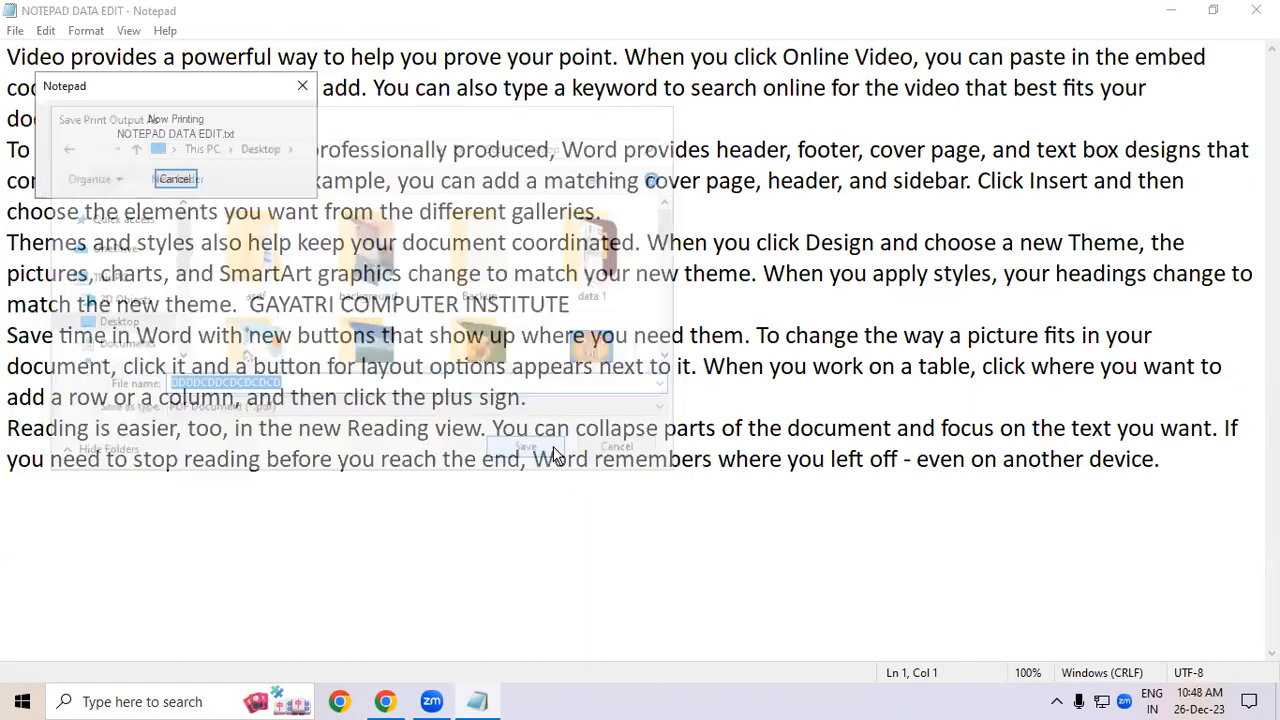
- Close Notepad and select the new PDF file on the desktop
click(1252, 12)
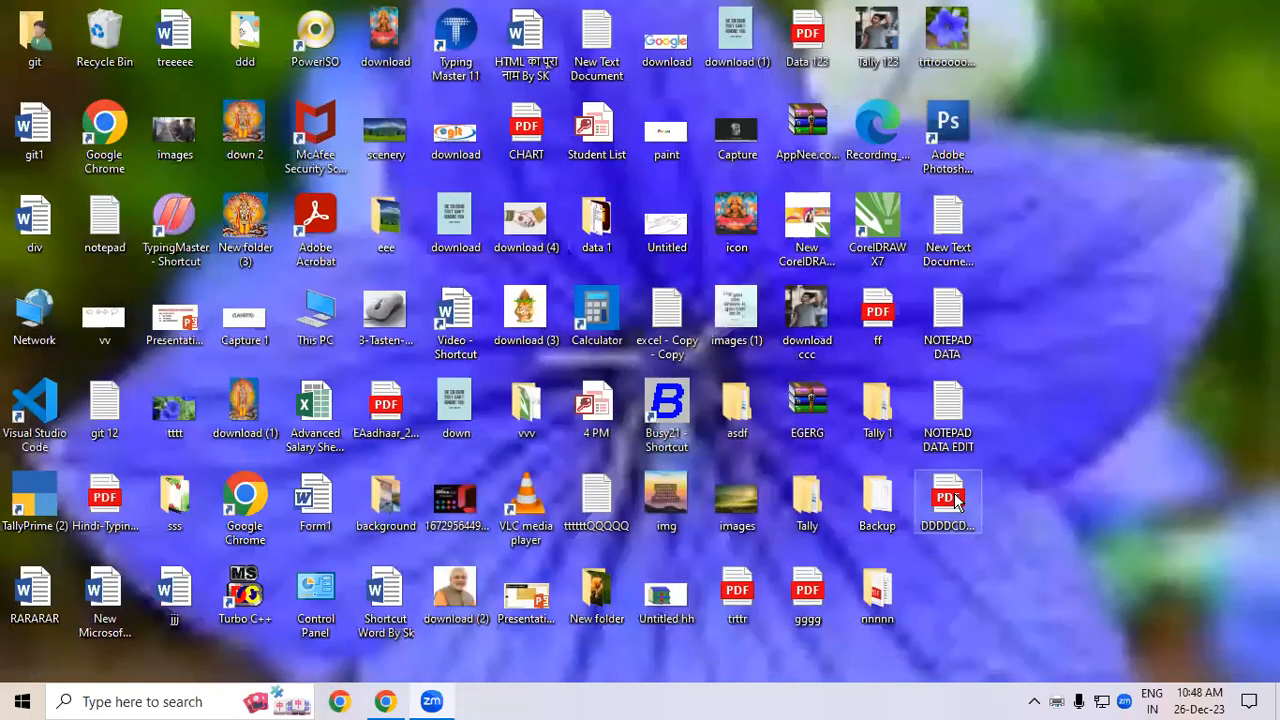
click(956, 501)
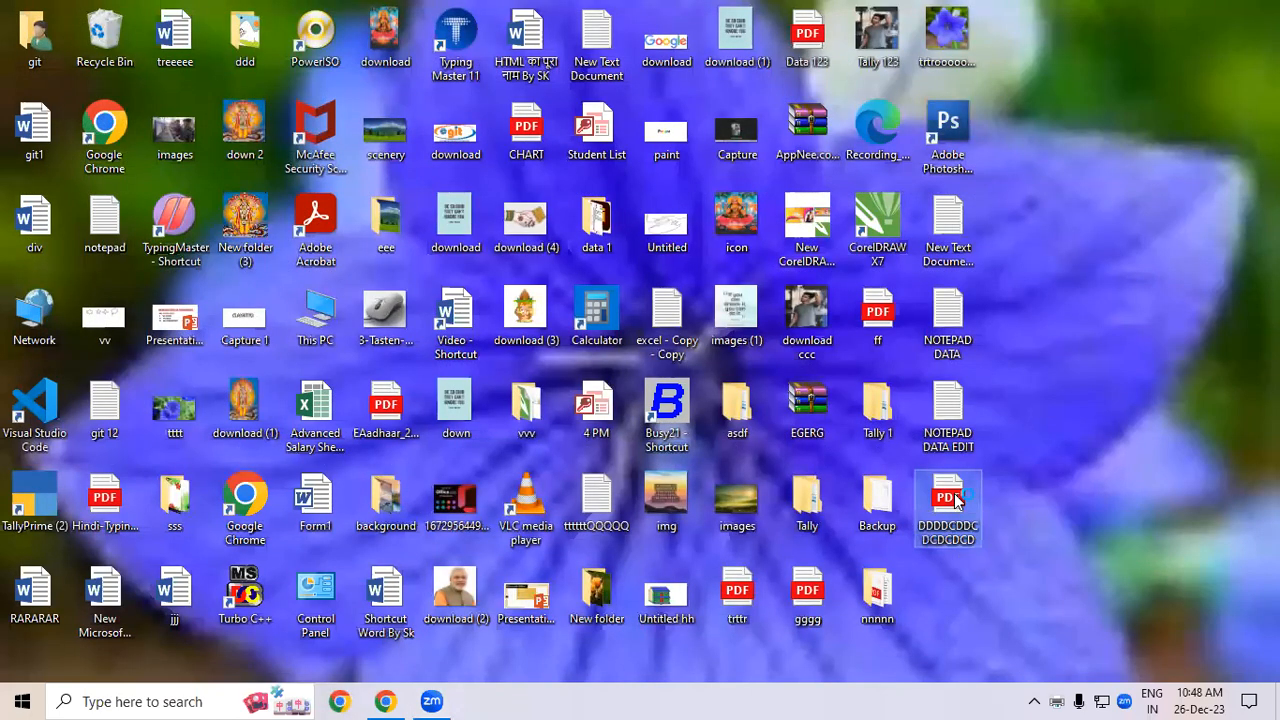